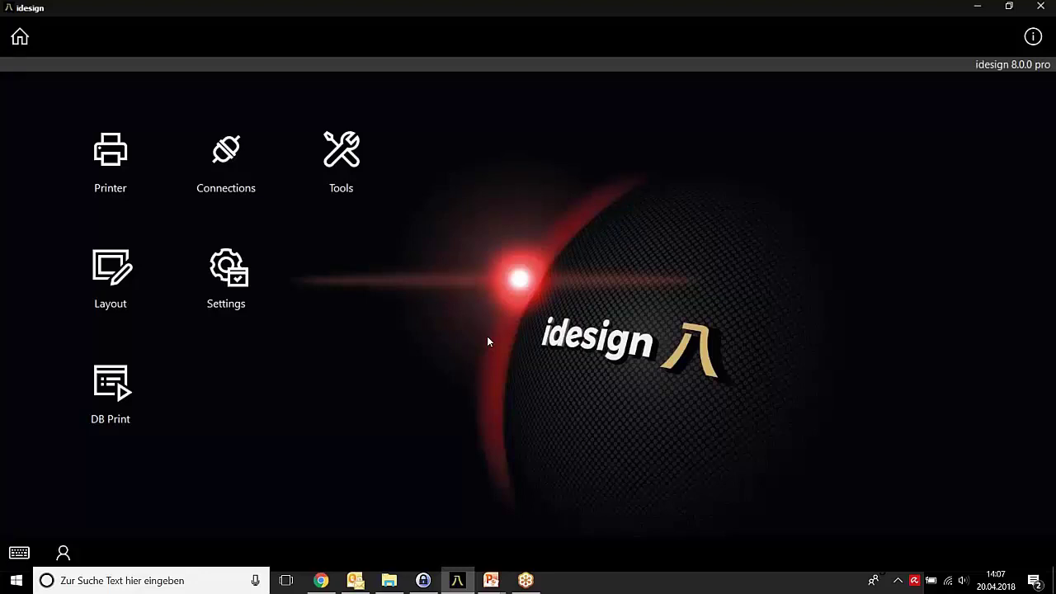
Load Produkte.xlsx from the data folder as the label database, replacing the diver customer table
left_click(226, 278)
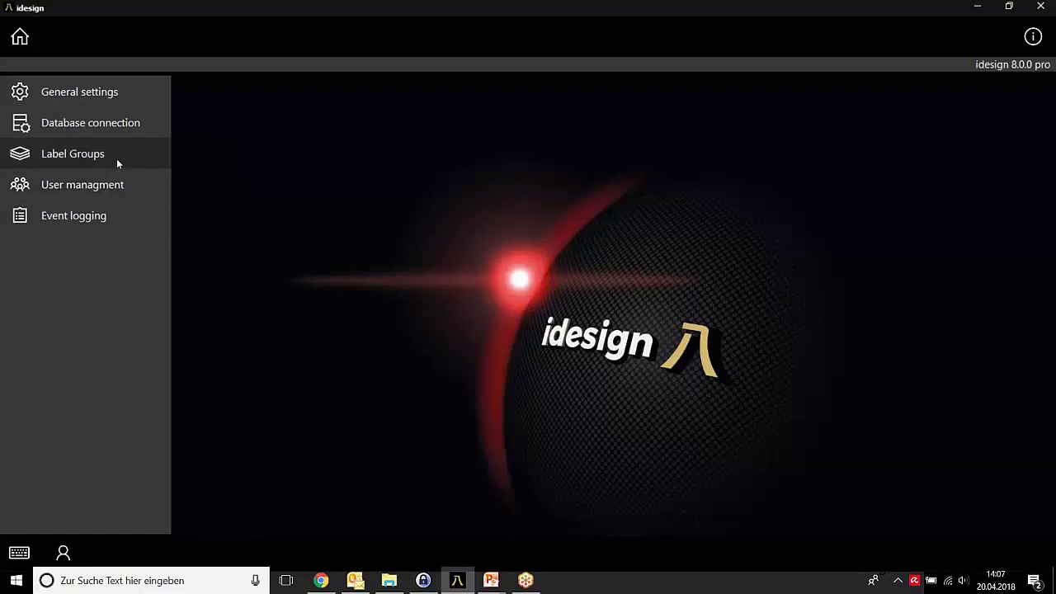
left_click(122, 126)
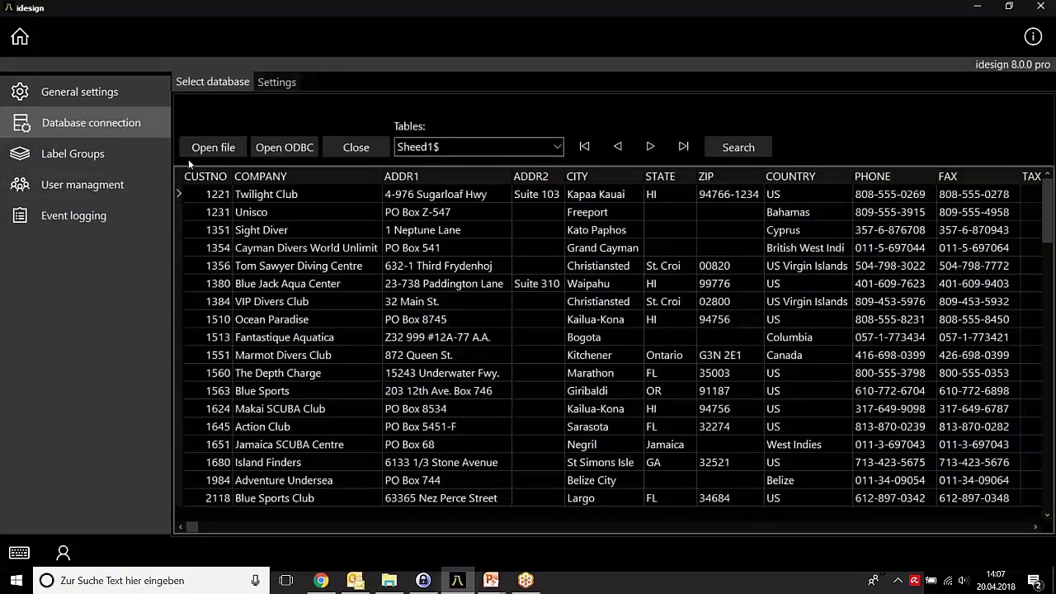
left_click(223, 150)
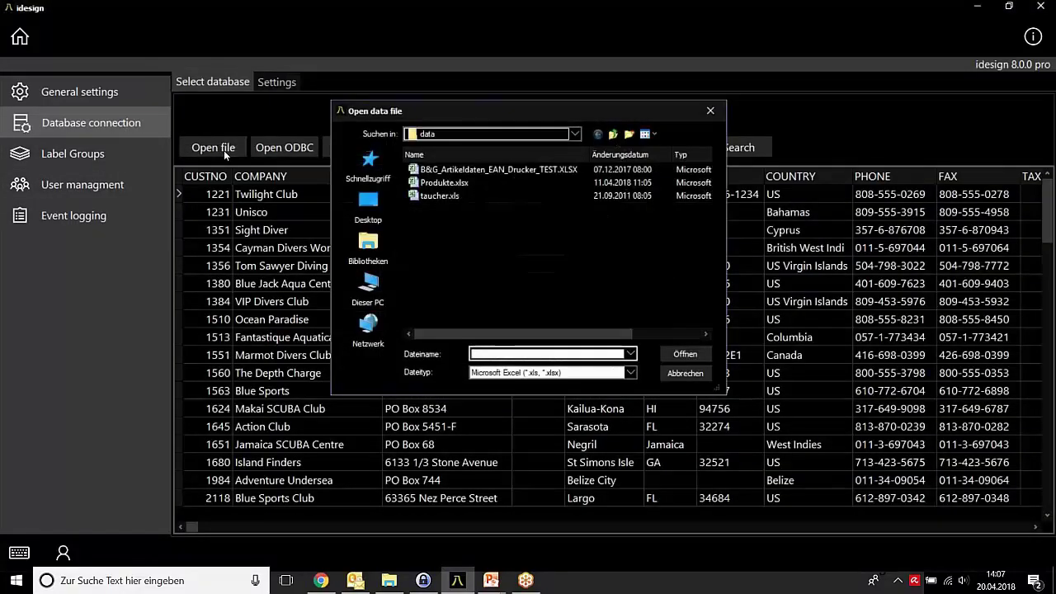
left_click(452, 183)
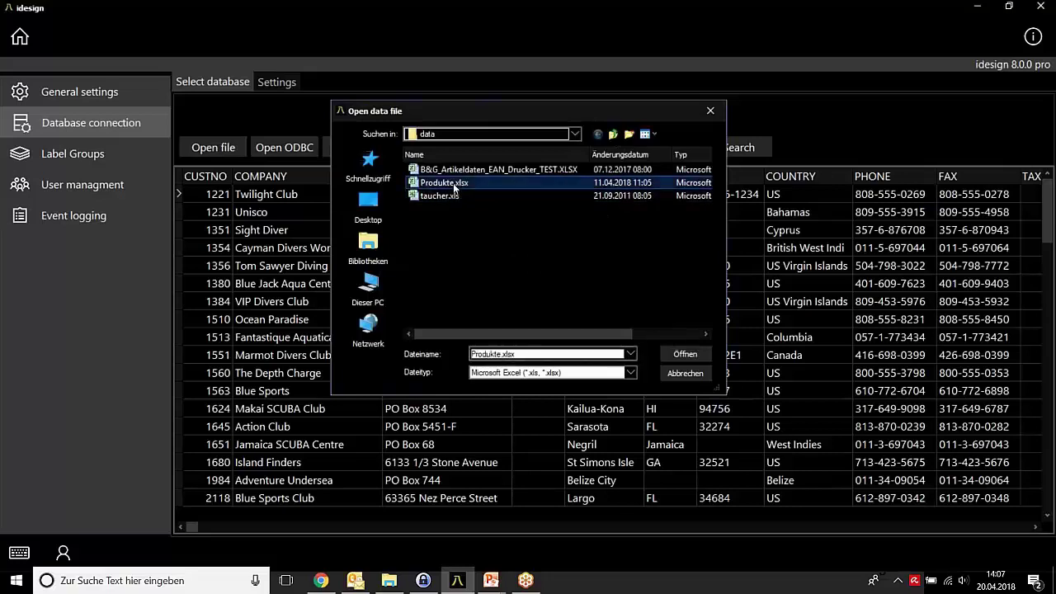
left_click(687, 353)
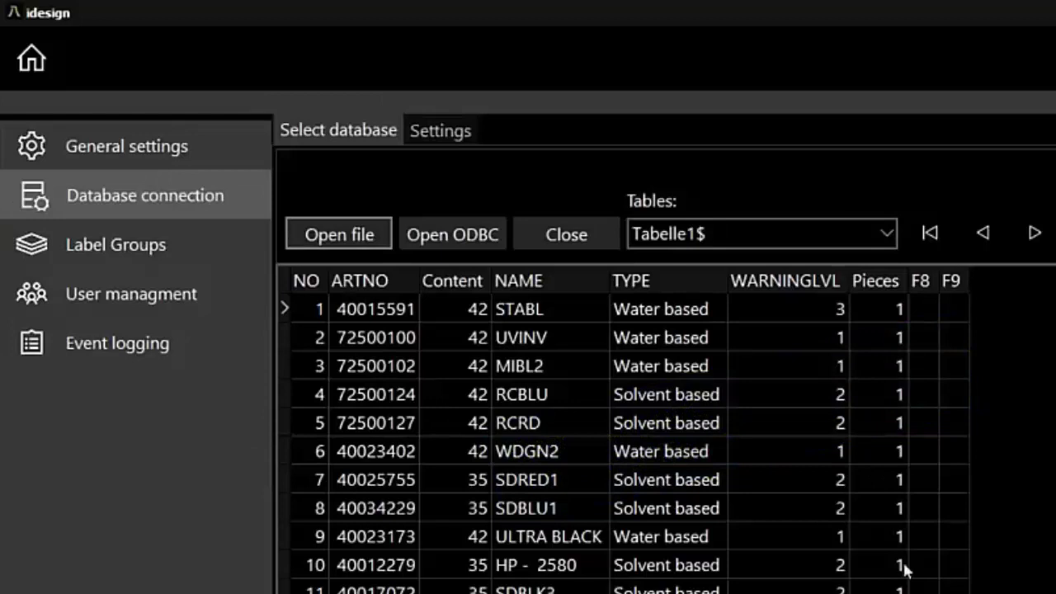
On a new label, add a text object containing the NAME database field
key("Tab")
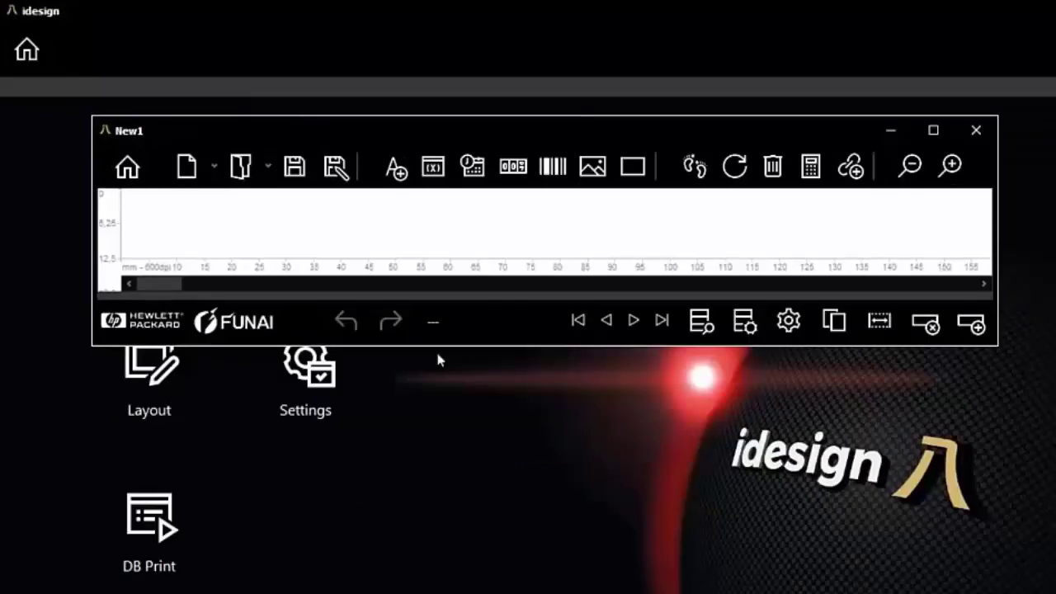
left_click(397, 170)
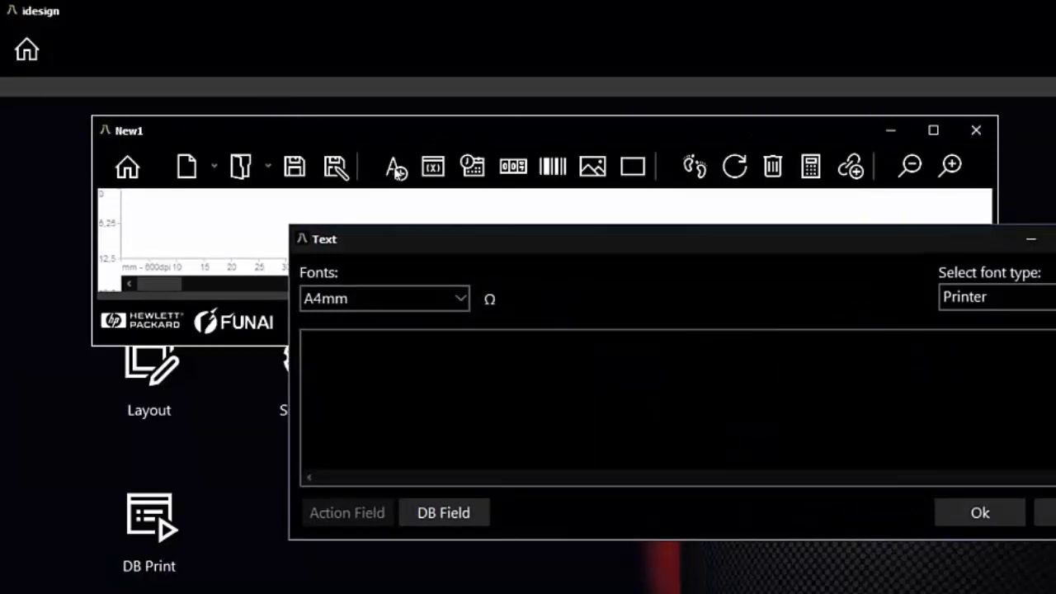
left_click(462, 524)
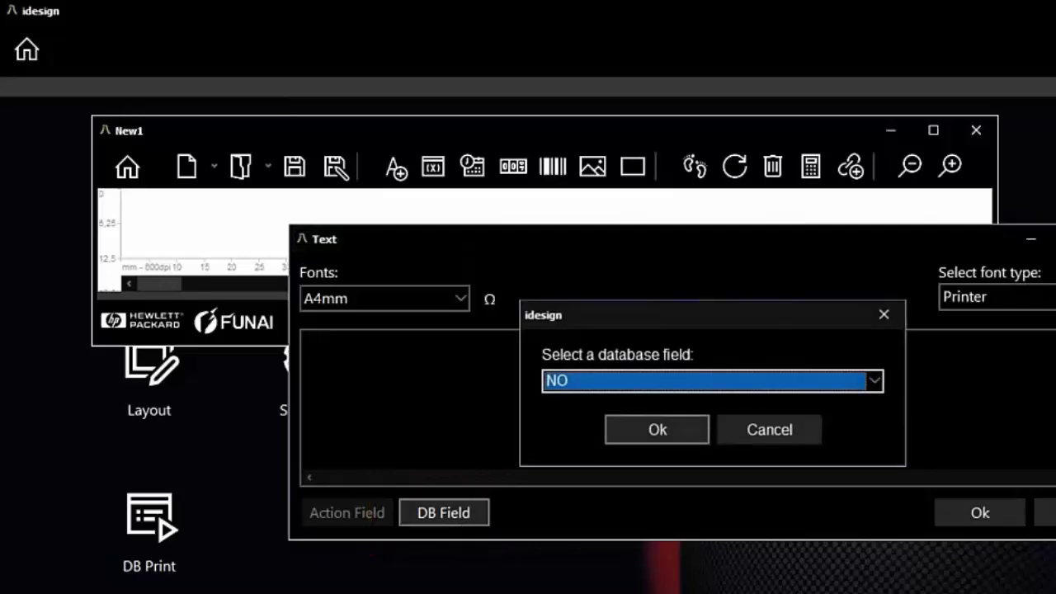
left_click(872, 382)
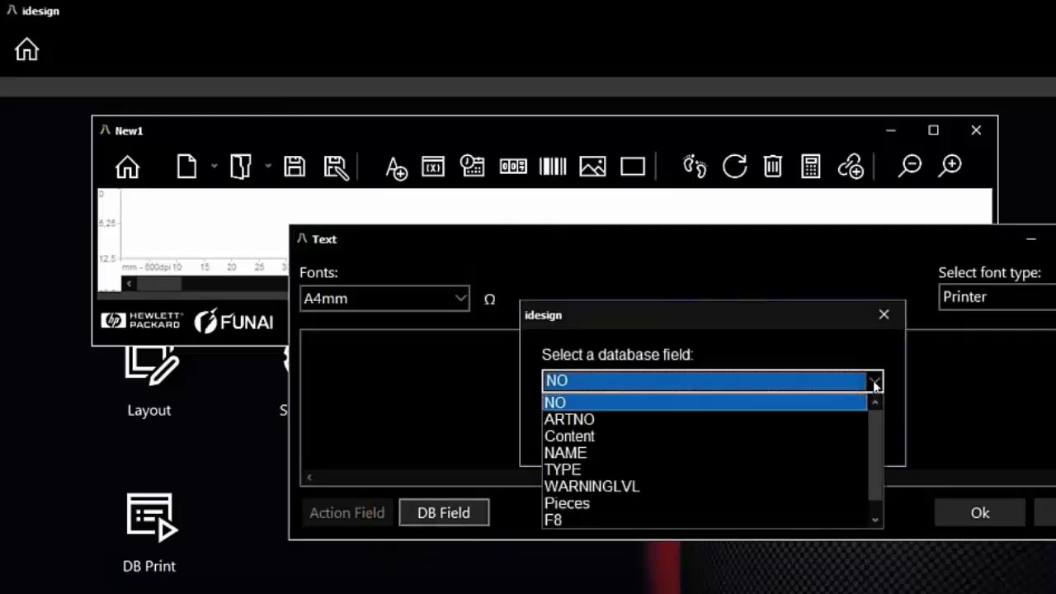
scroll(813, 428, "down", 1)
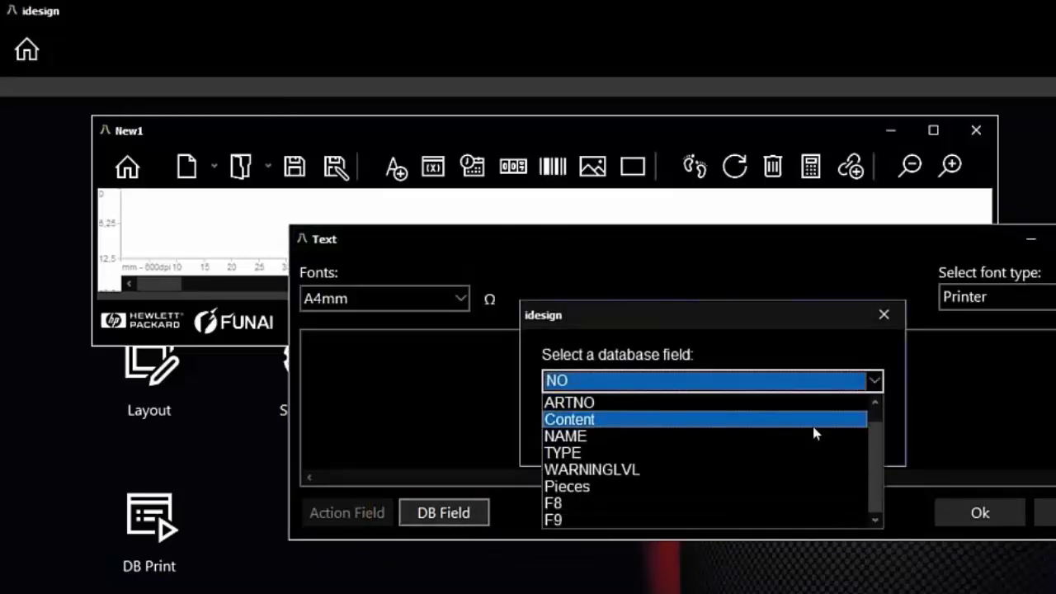
scroll(814, 428, "up", 1)
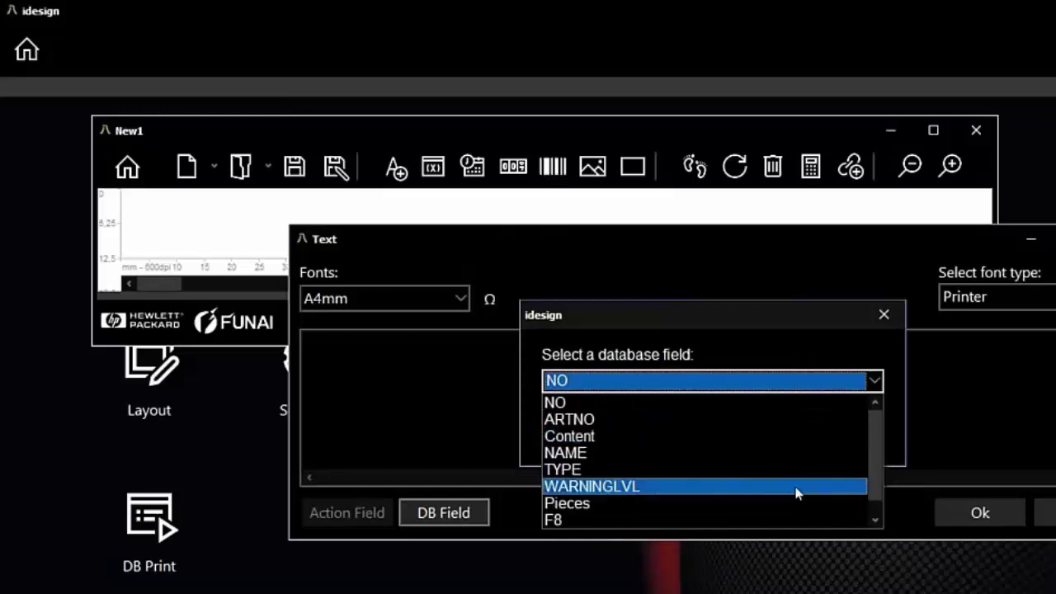
left_click(794, 454)
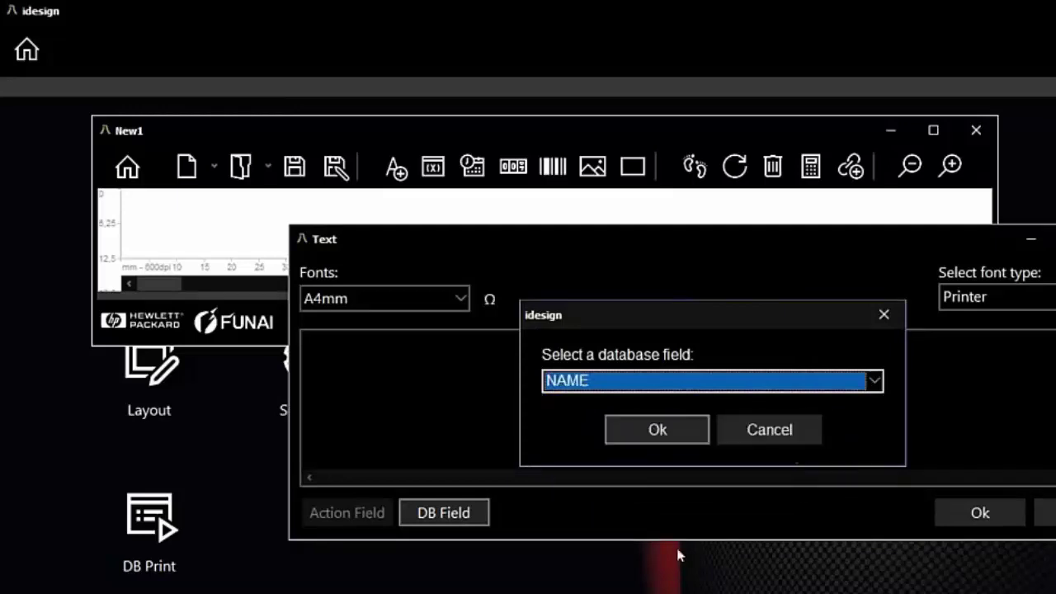
left_click(663, 429)
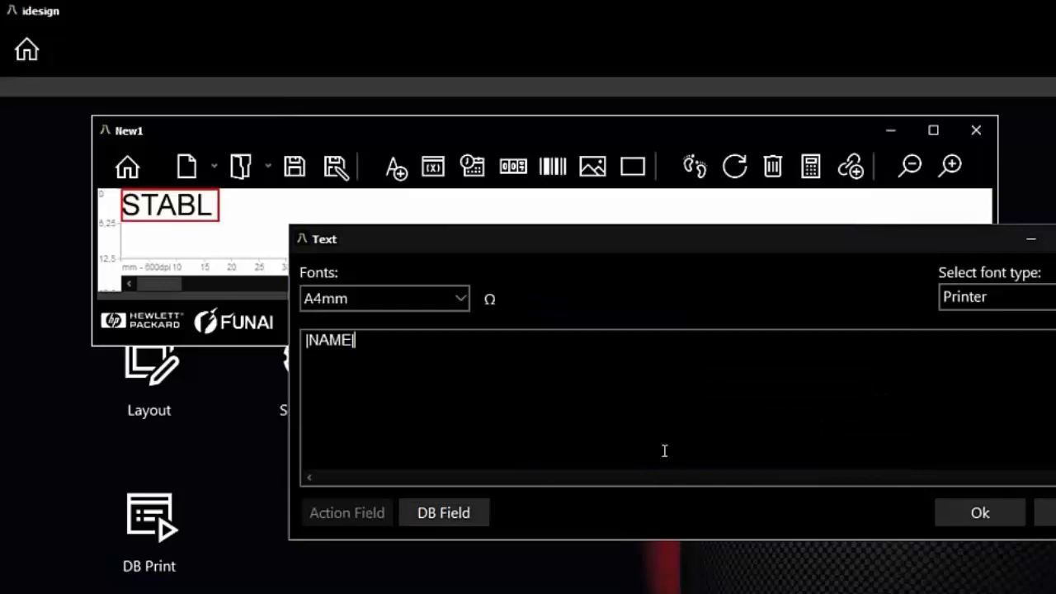
Append ' - ' and the ARTNO field after NAME
type("-")
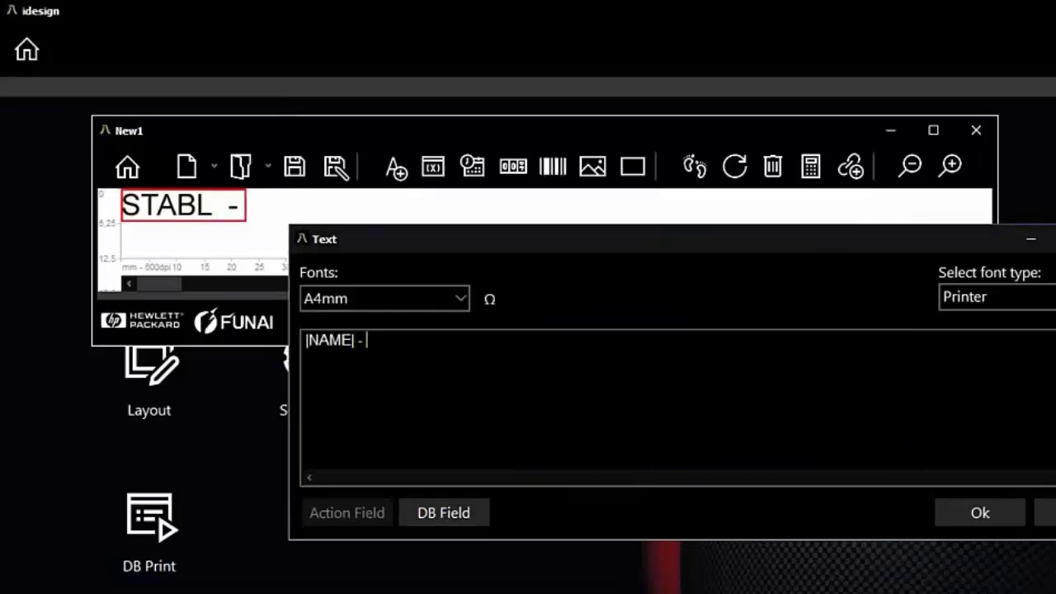
left_click(455, 511)
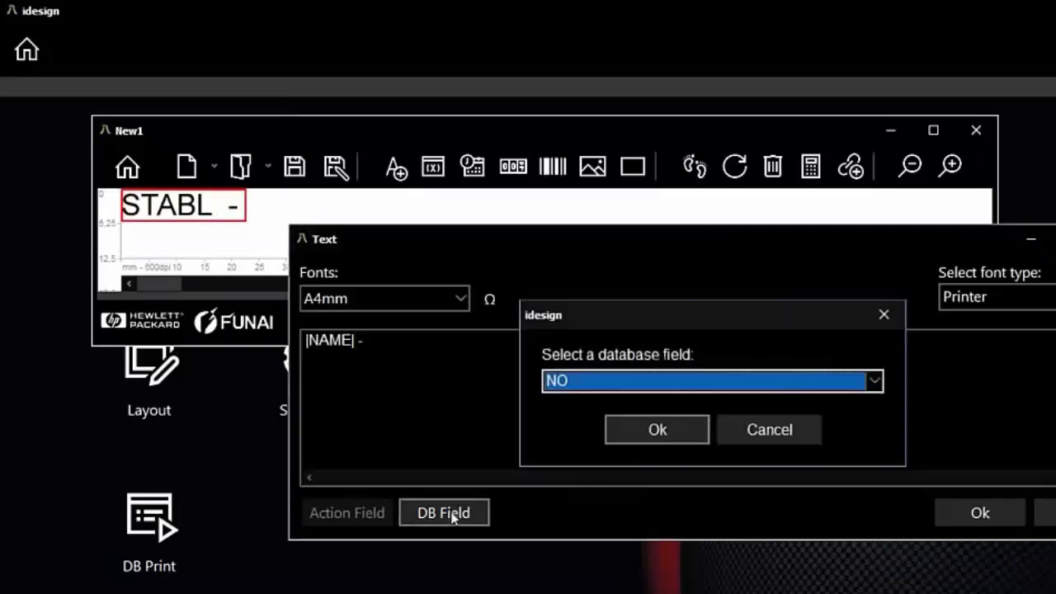
left_click(595, 384)
left_click(598, 418)
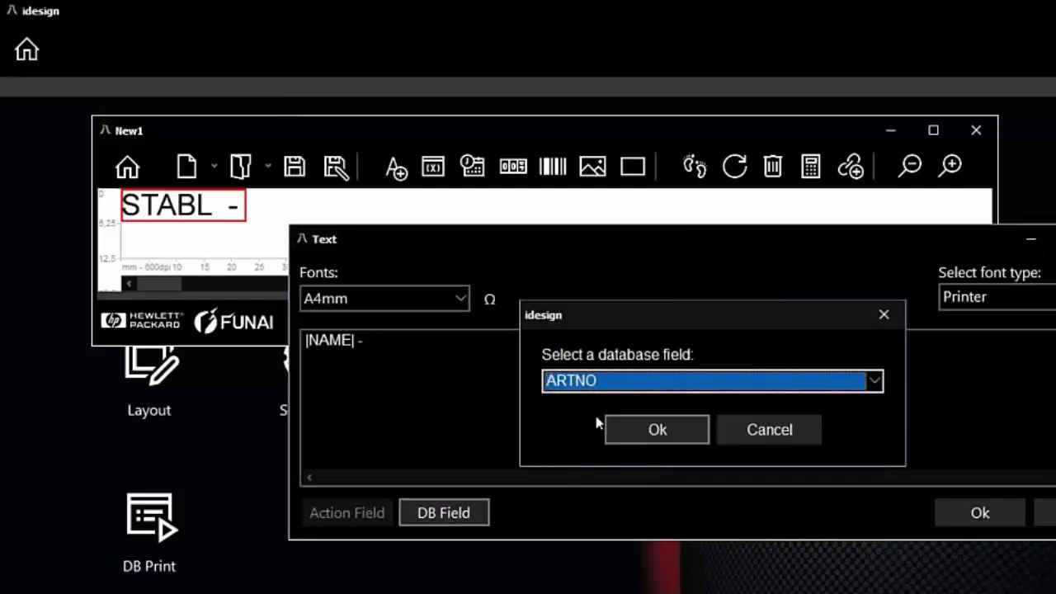
left_click(627, 435)
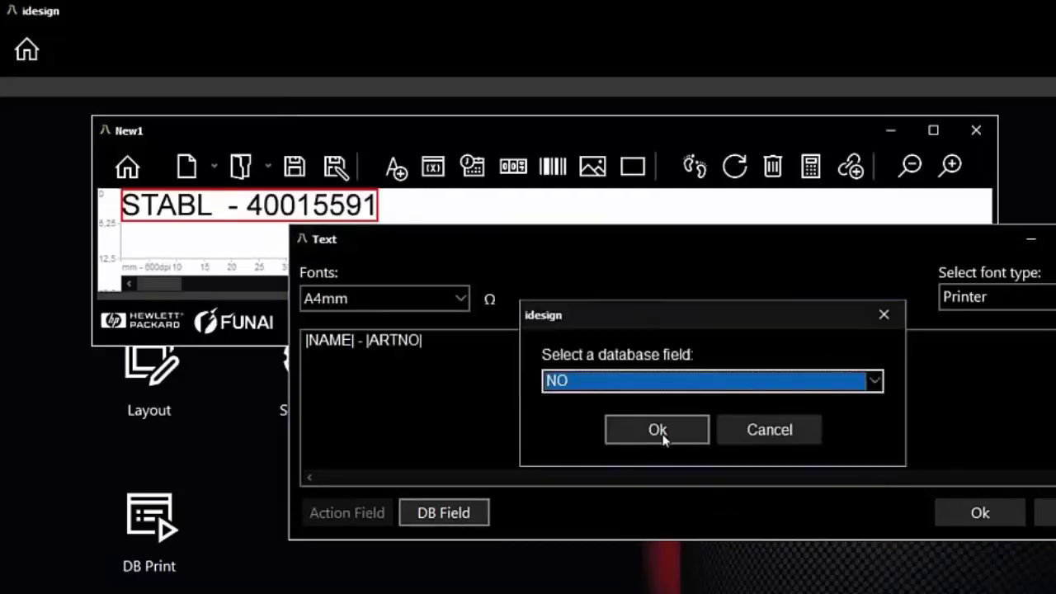
left_click(746, 435)
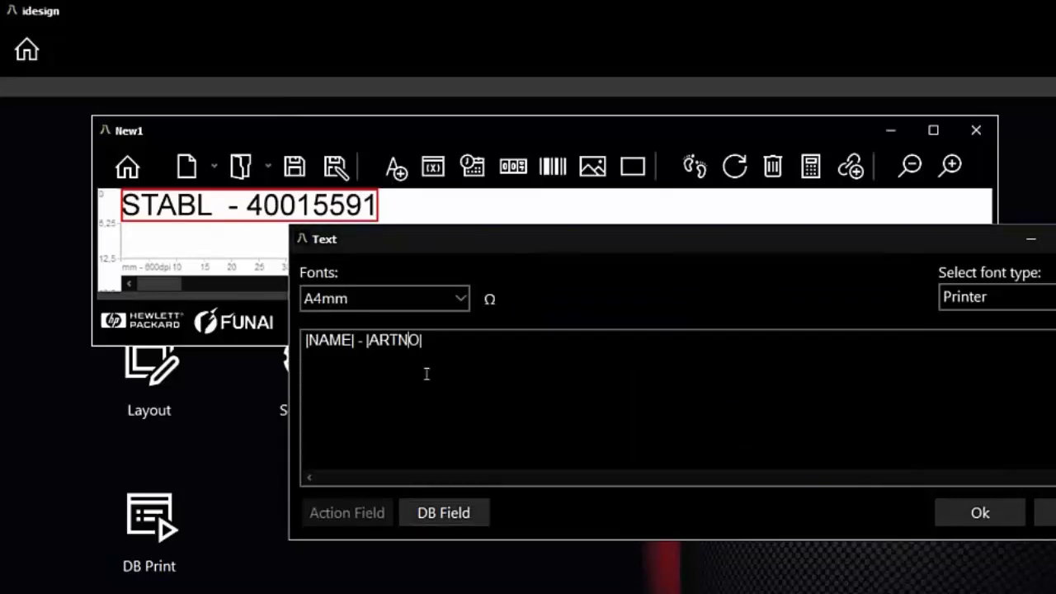
Add a second text line with the Content field followed by 'ml'
left_click(442, 340)
key("Return")
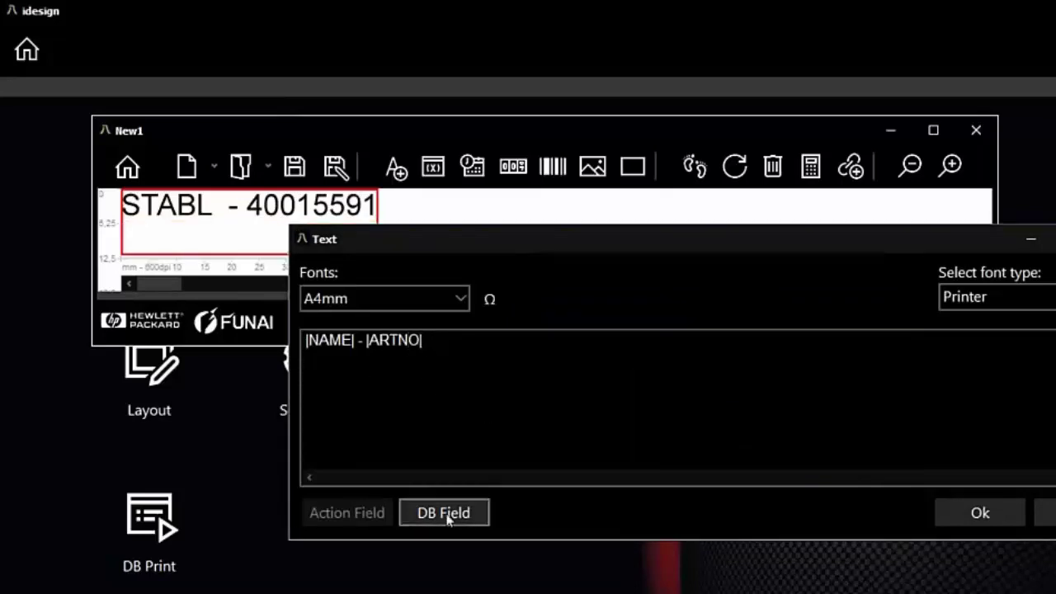
left_click(447, 511)
left_click(624, 376)
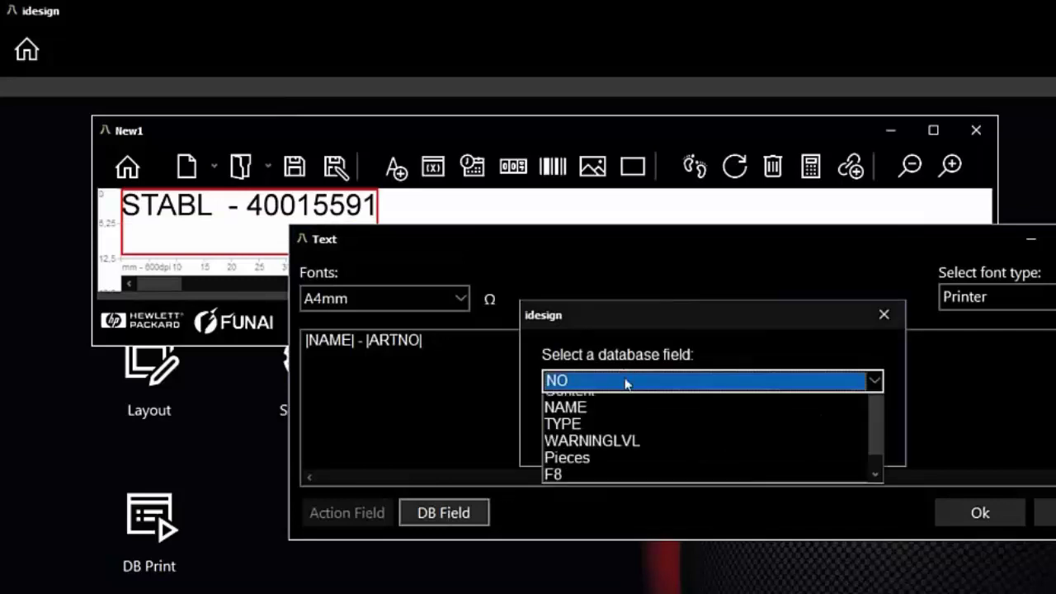
left_click(643, 438)
left_click(647, 433)
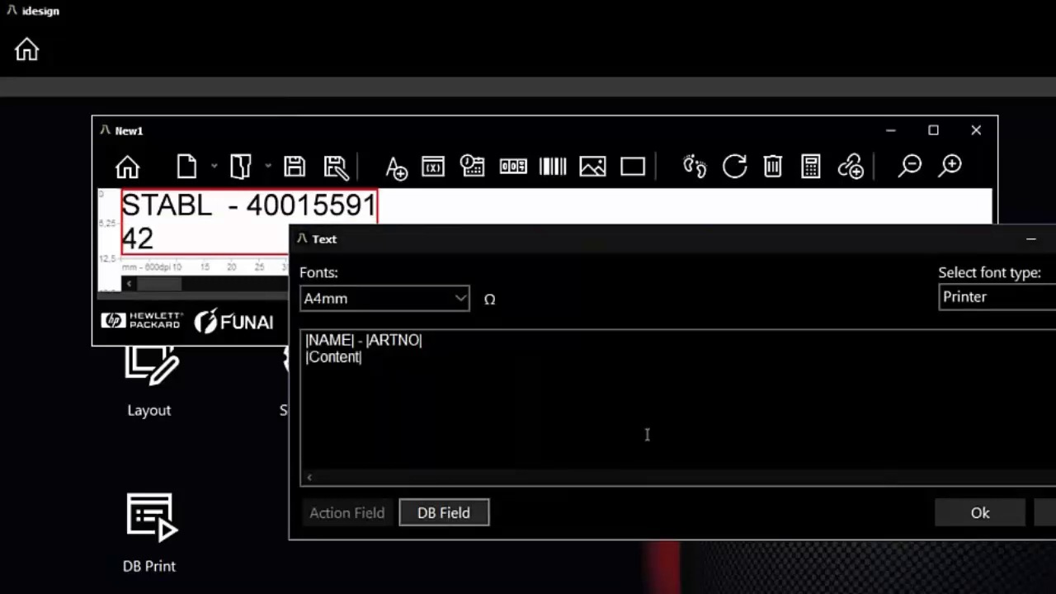
type("ml")
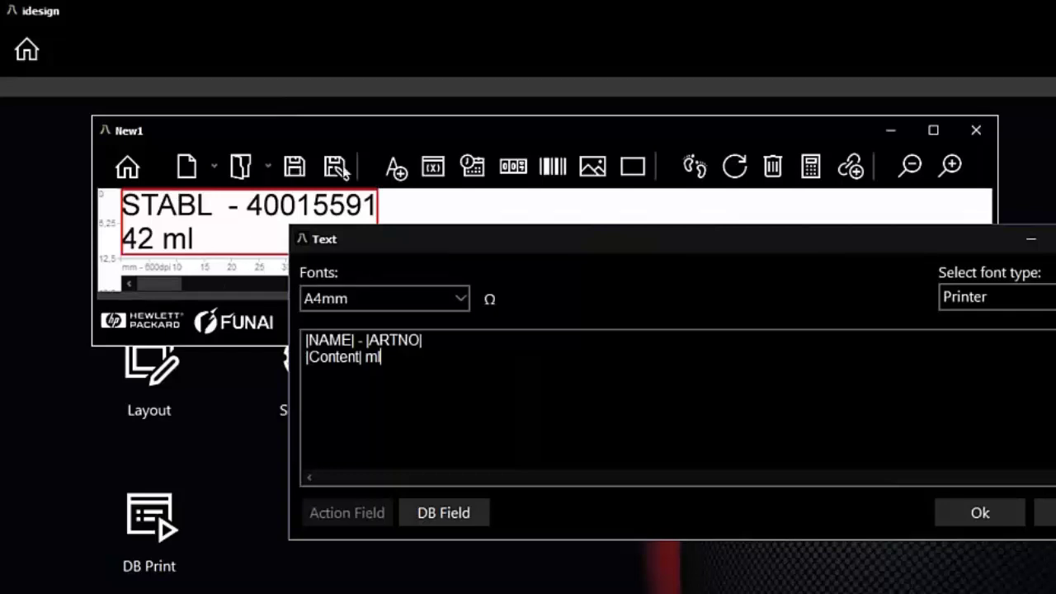
Confirm the text and add a QR Code barcode to the label
left_click(980, 512)
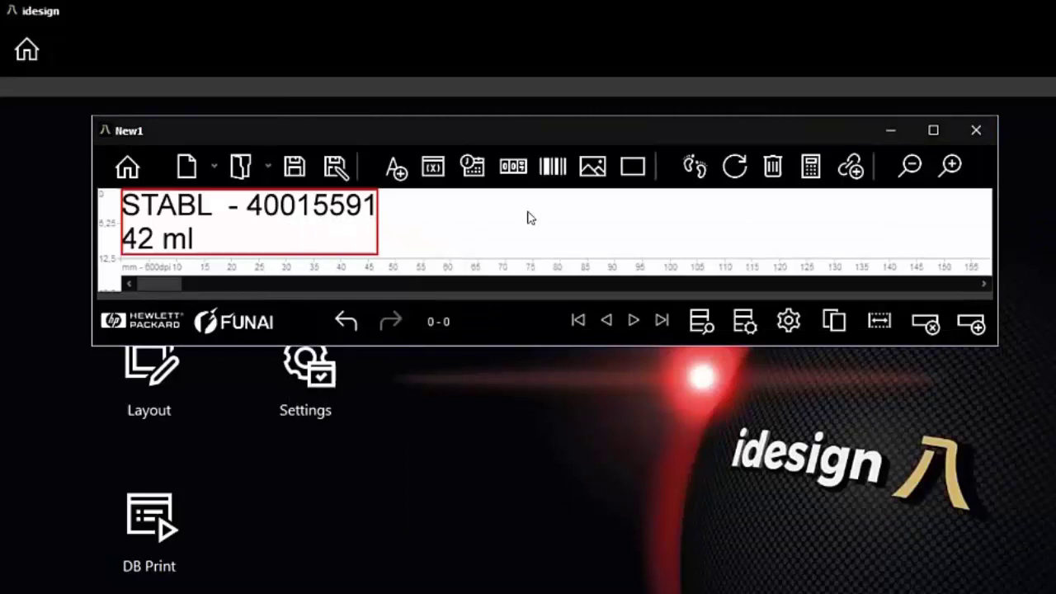
left_click(557, 170)
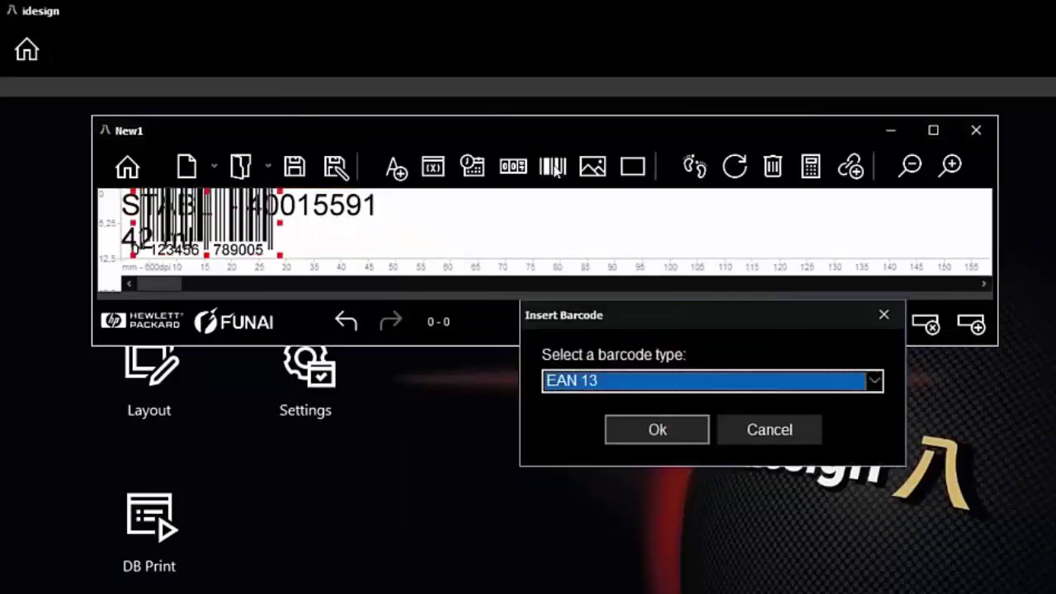
left_click(637, 389)
scroll(651, 455, "down", 3)
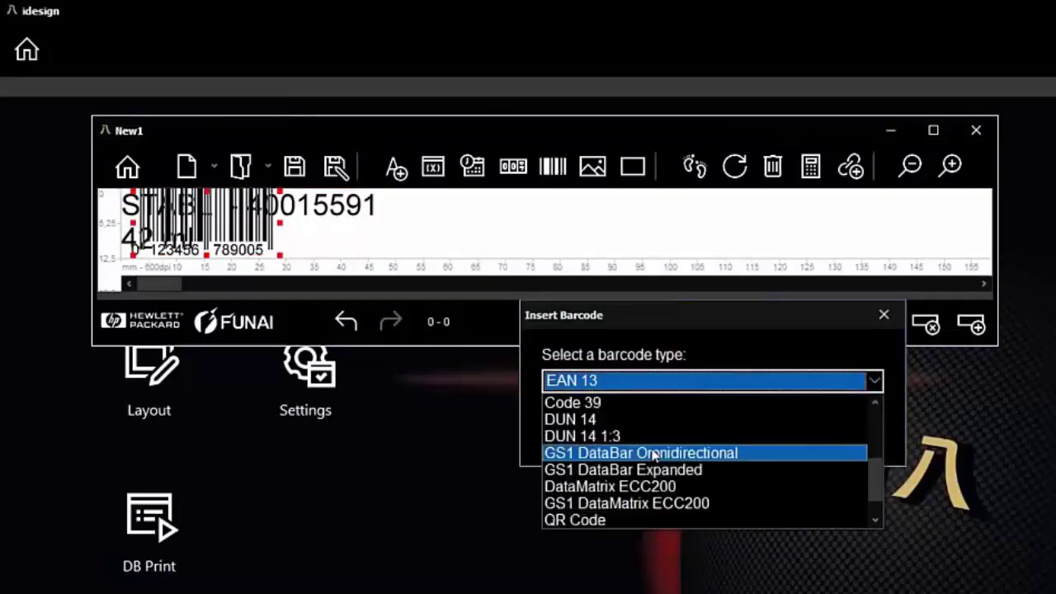
left_click(621, 516)
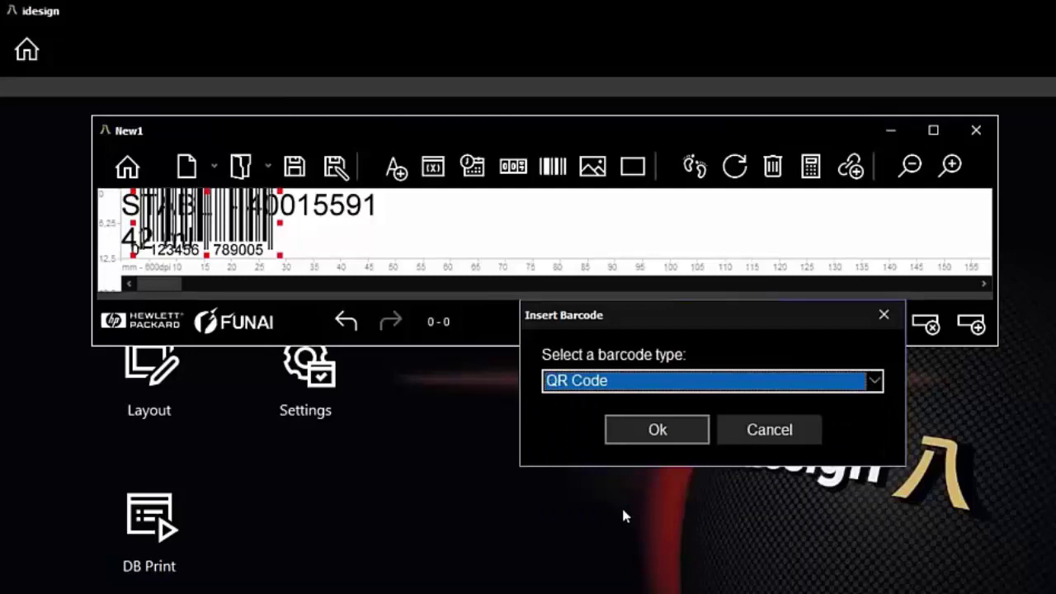
left_click(645, 434)
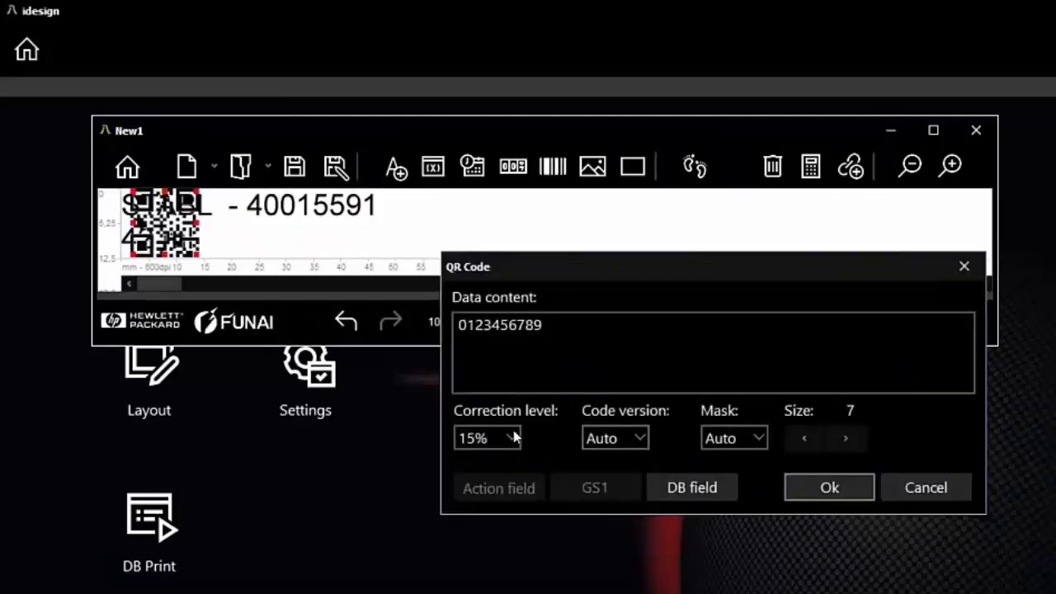
Replace the QR sample data with |ARTNO|-|Pieces| and place the code right of 40015591
left_click_drag(554, 324, 420, 331)
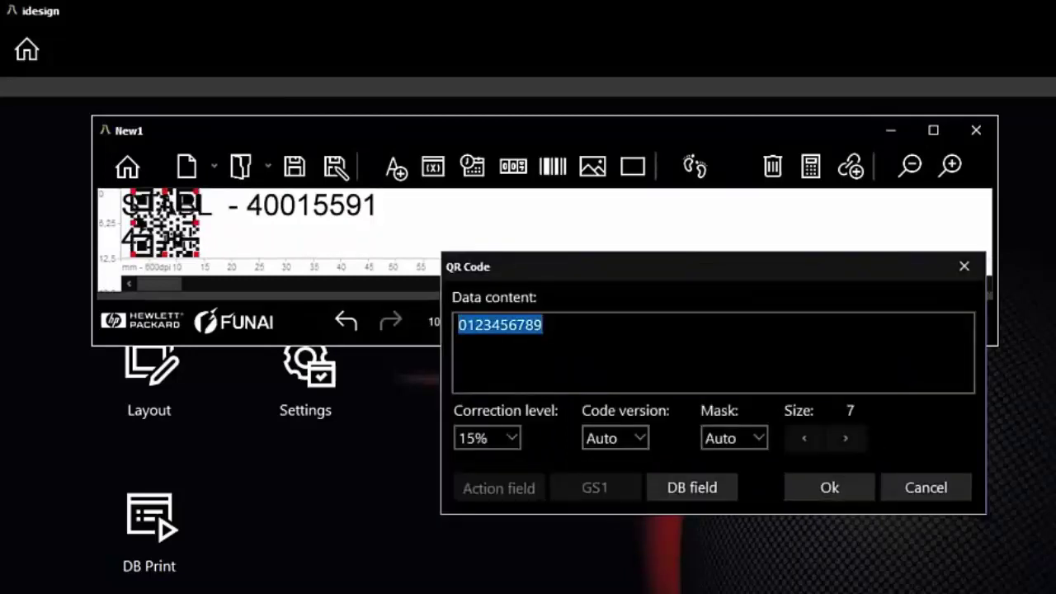
key("Delete")
left_click(674, 489)
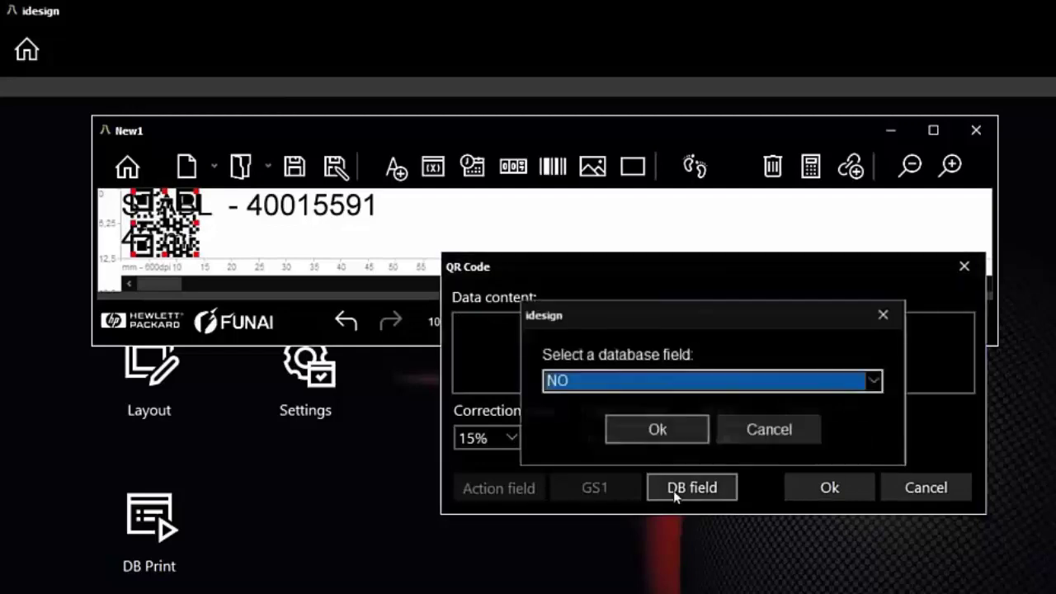
left_click(679, 373)
left_click(666, 423)
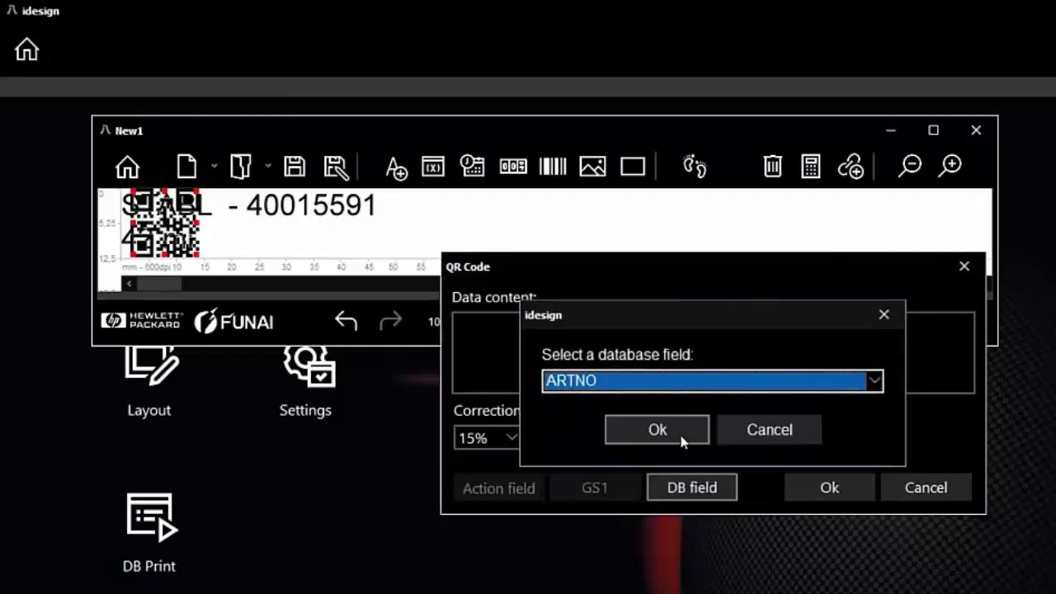
left_click(658, 430)
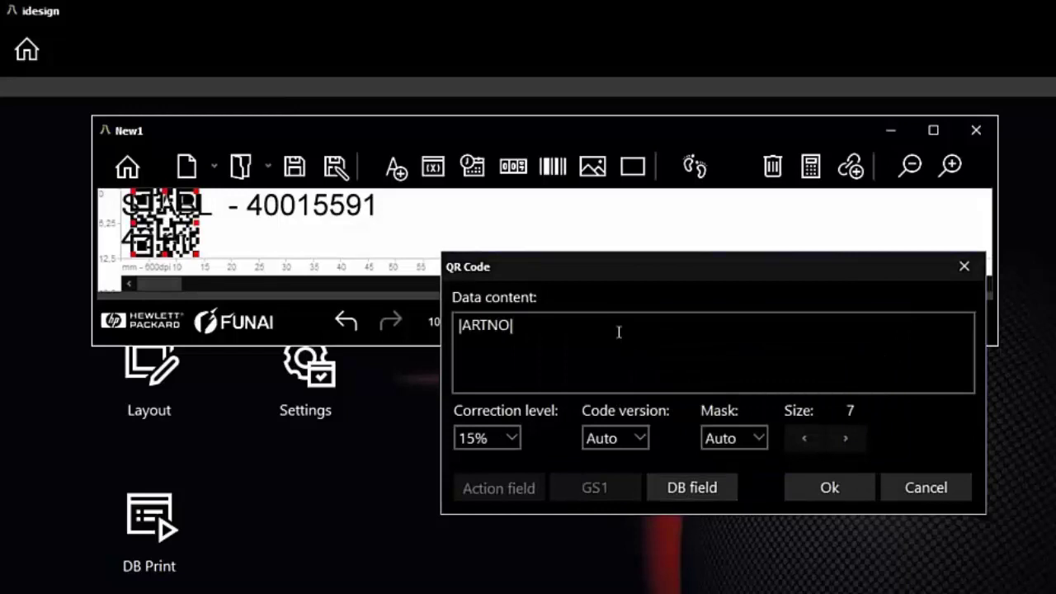
type("-")
left_click(693, 490)
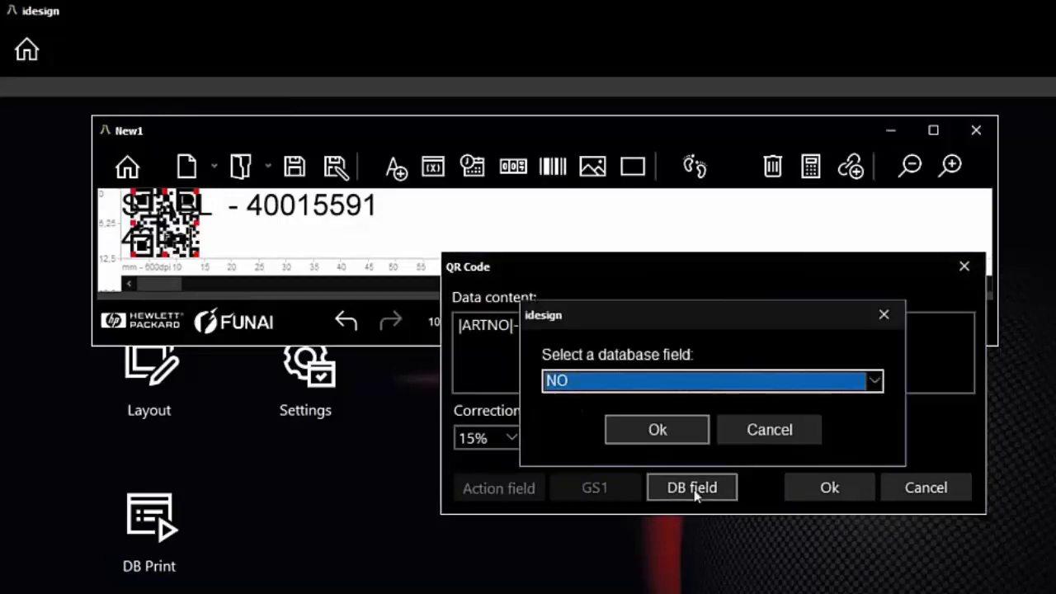
left_click(666, 388)
left_click(652, 496)
left_click(637, 425)
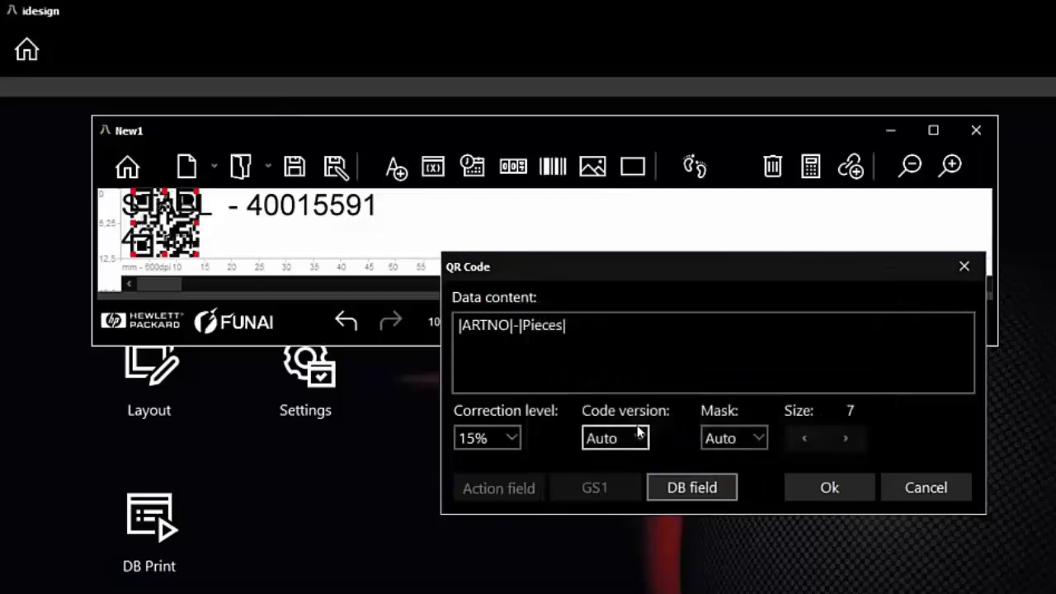
left_click(806, 487)
left_click_drag(175, 238, 446, 237)
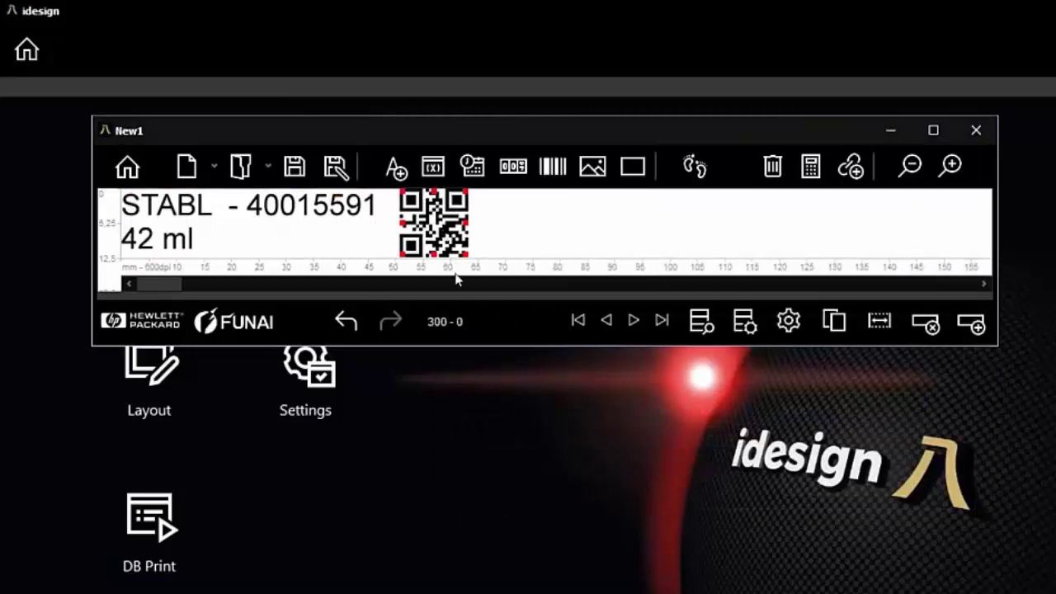
Save the label as dbtest33 in the DBtest folder
left_click(336, 167)
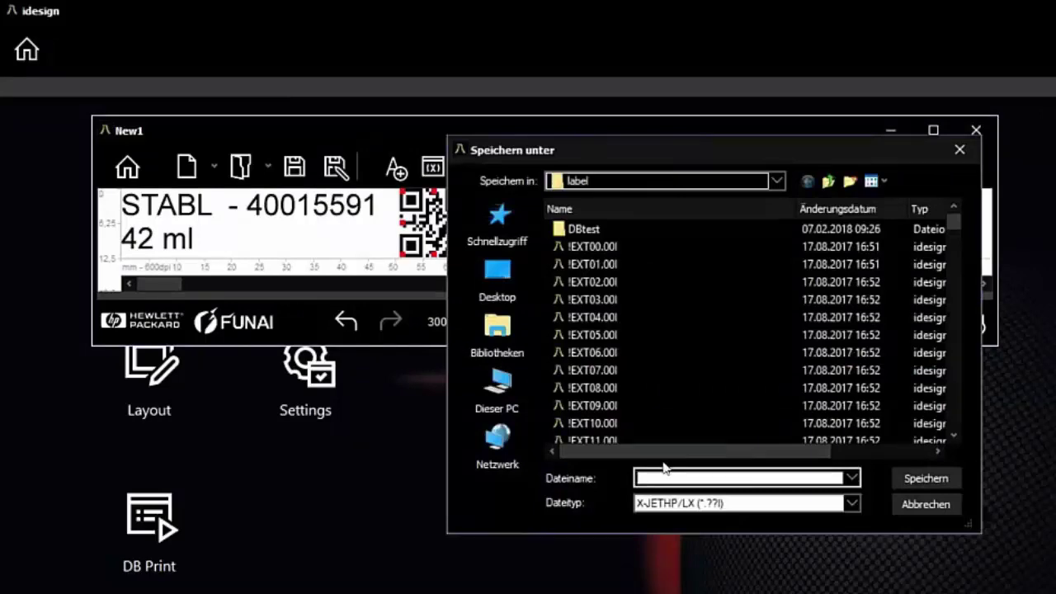
left_click(920, 480)
left_click(731, 485)
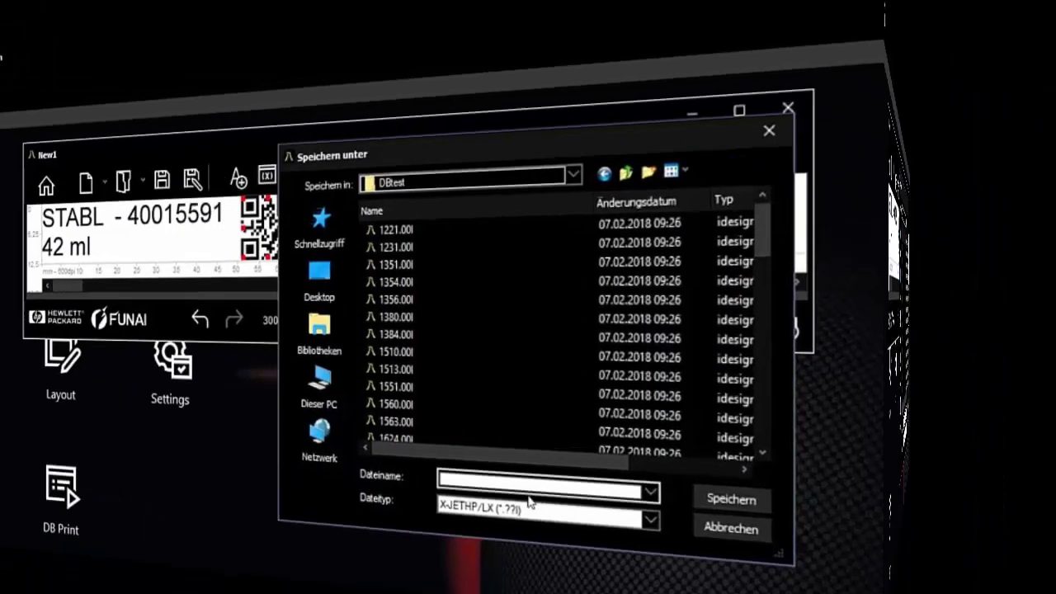
type("db")
key("Return")
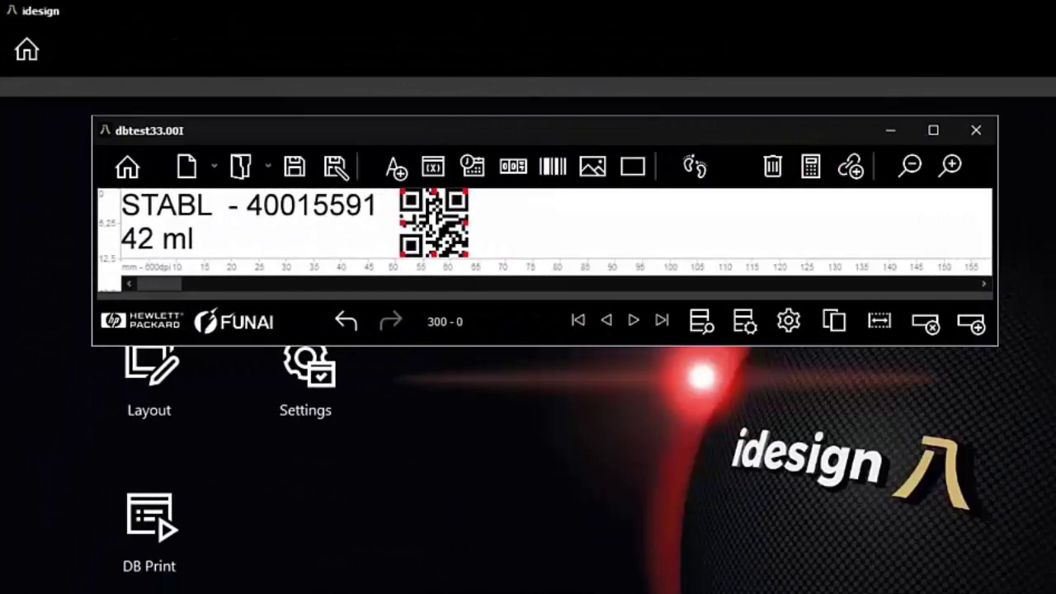
Close the editor and start printing dbtest33 on the XB8L printer
left_click(976, 130)
left_click(146, 225)
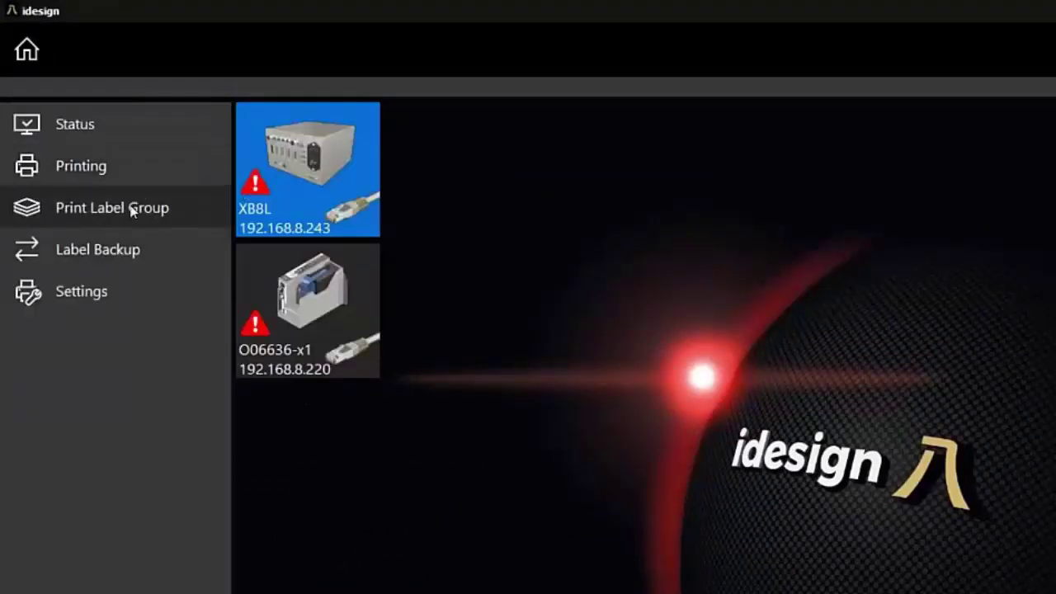
left_click(124, 165)
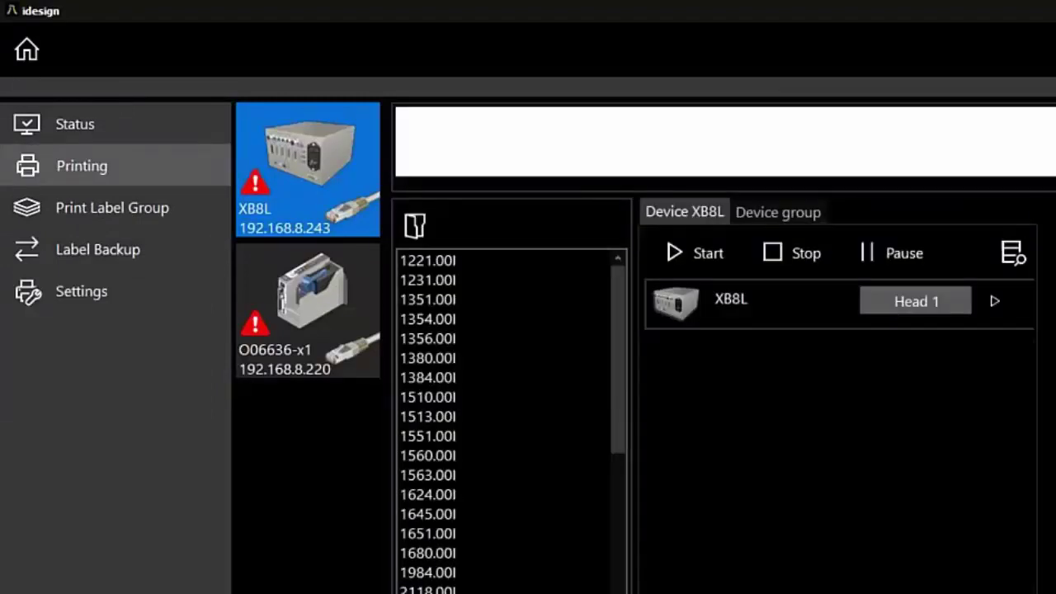
left_click_drag(618, 317, 618, 577)
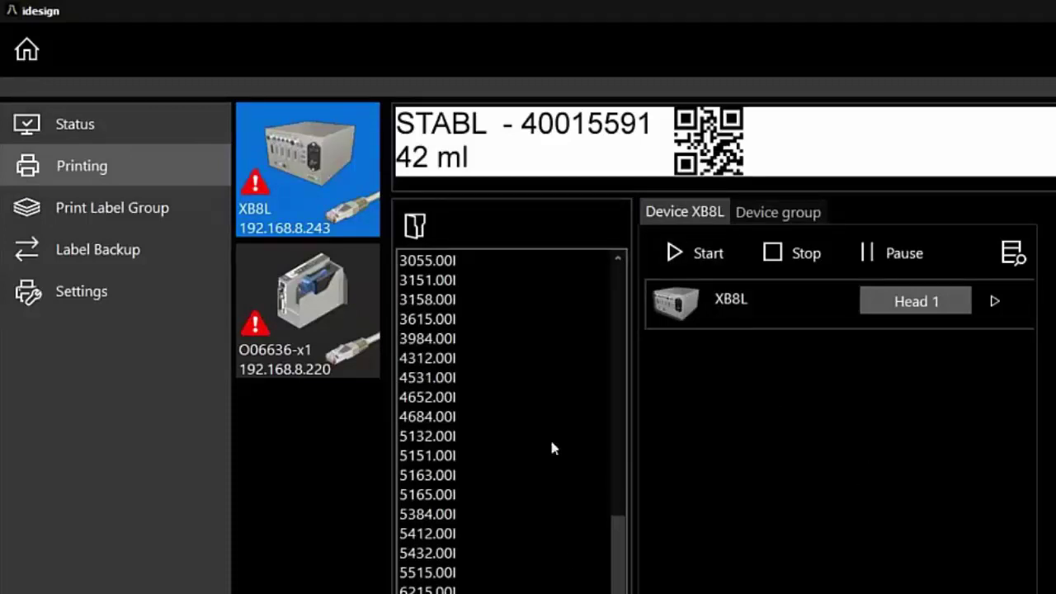
left_click(691, 254)
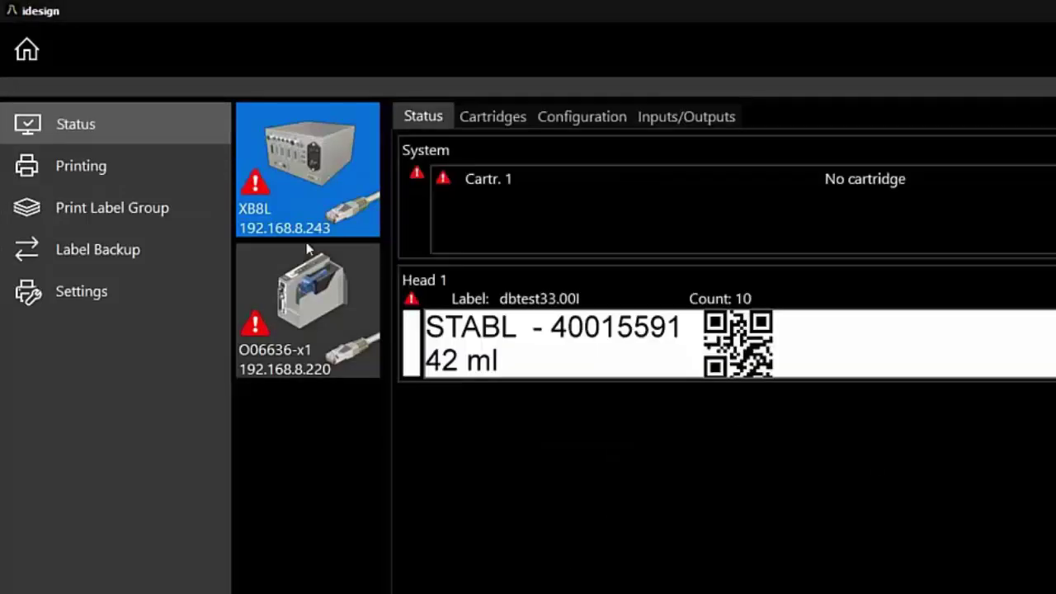
left_click(117, 170)
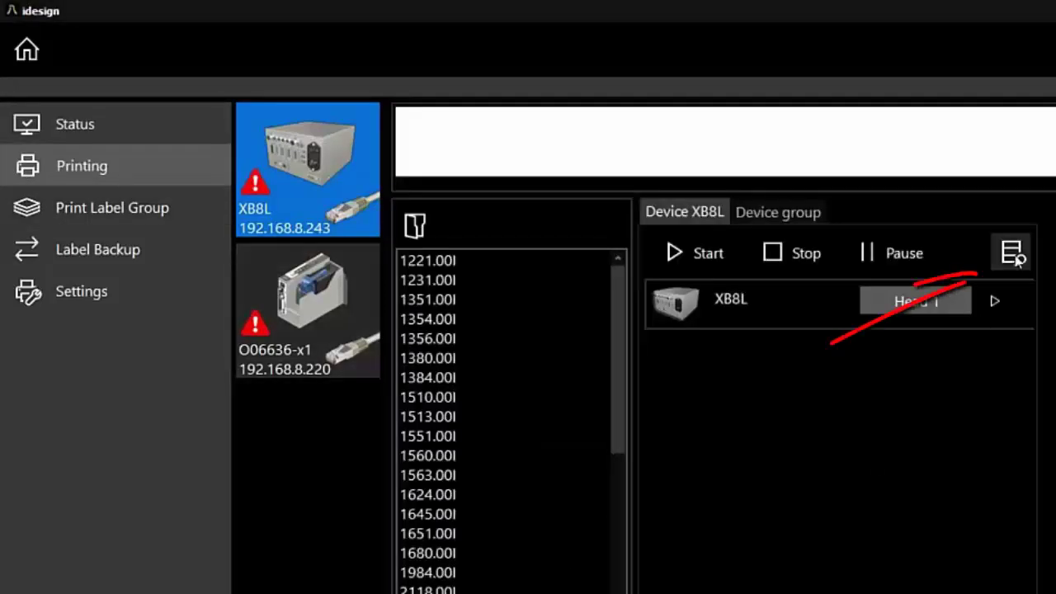
Browse the database record list (WDGN2, SDBLK3, WDBLK2), then jump back to STABL
left_click(1015, 256)
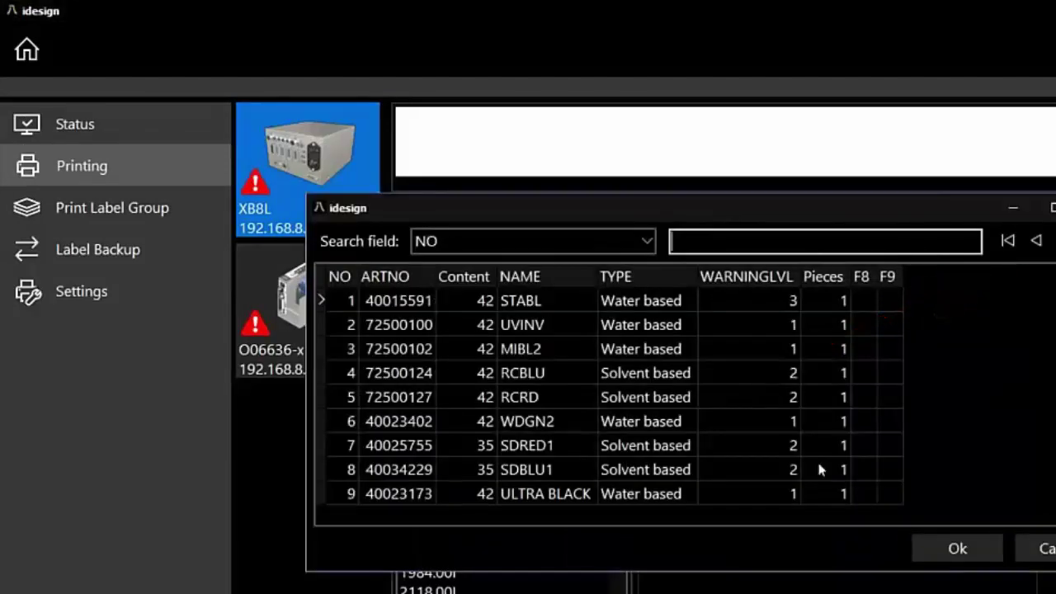
left_click(396, 300)
left_click(396, 397)
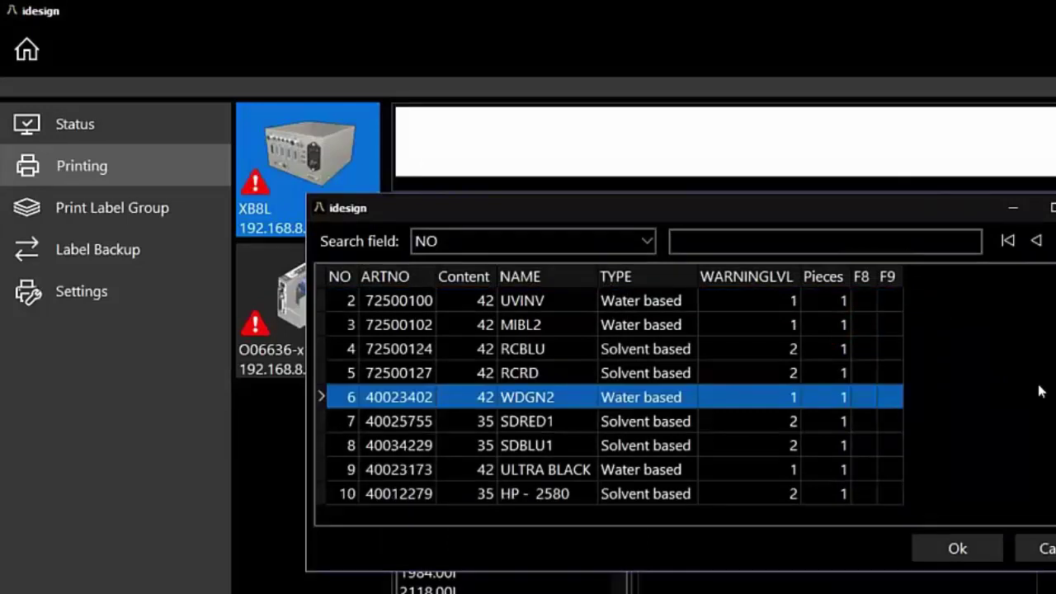
key("Down")
key("Down")
key("Down")
key("Down")
key("Down")
key("Down")
key("Down")
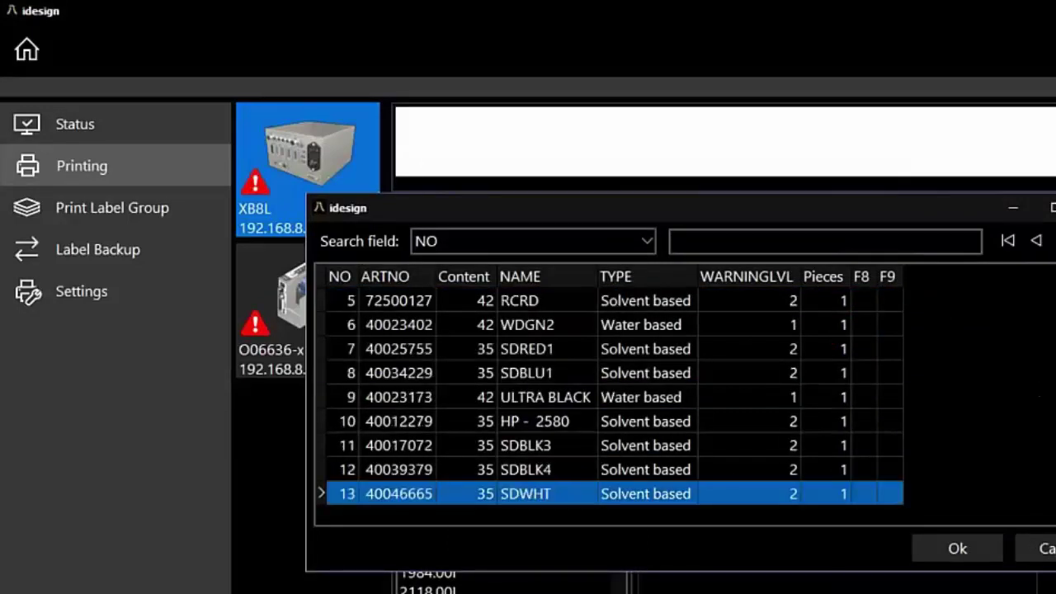
left_click(551, 449)
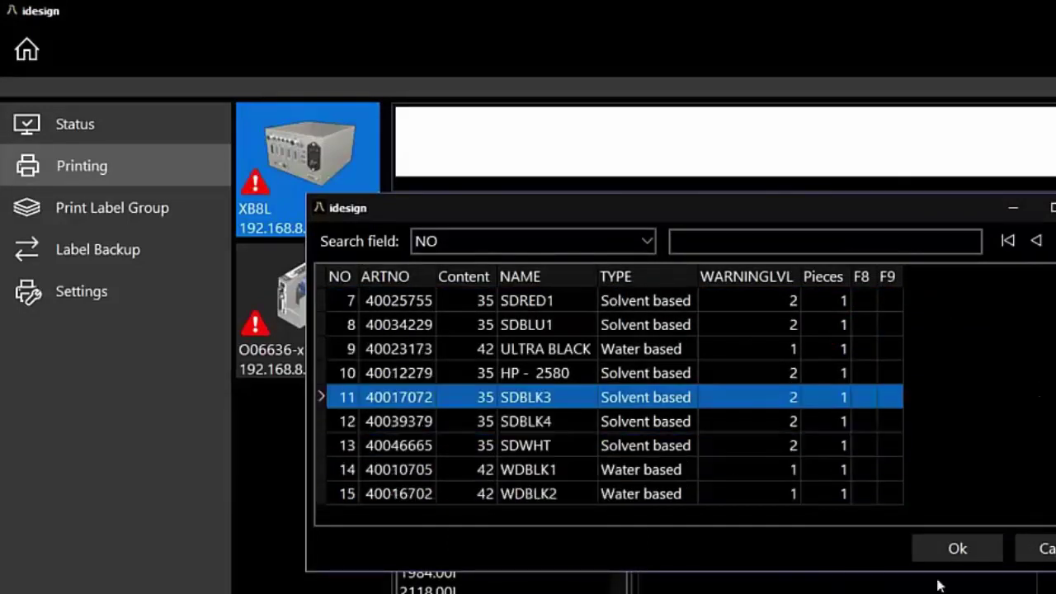
left_click(949, 549)
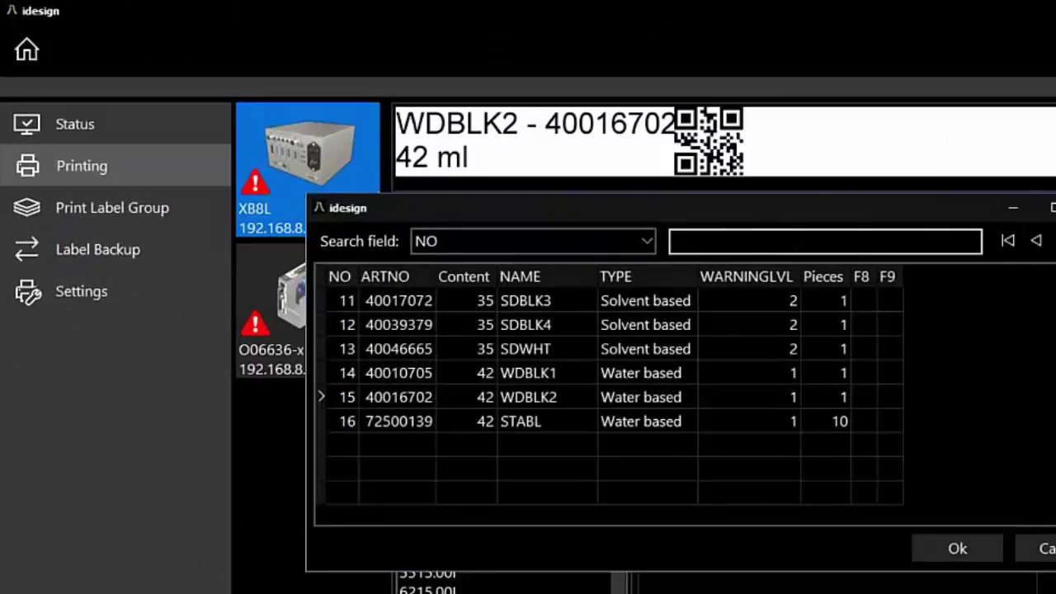
left_click(528, 396)
key("ctrl+Home")
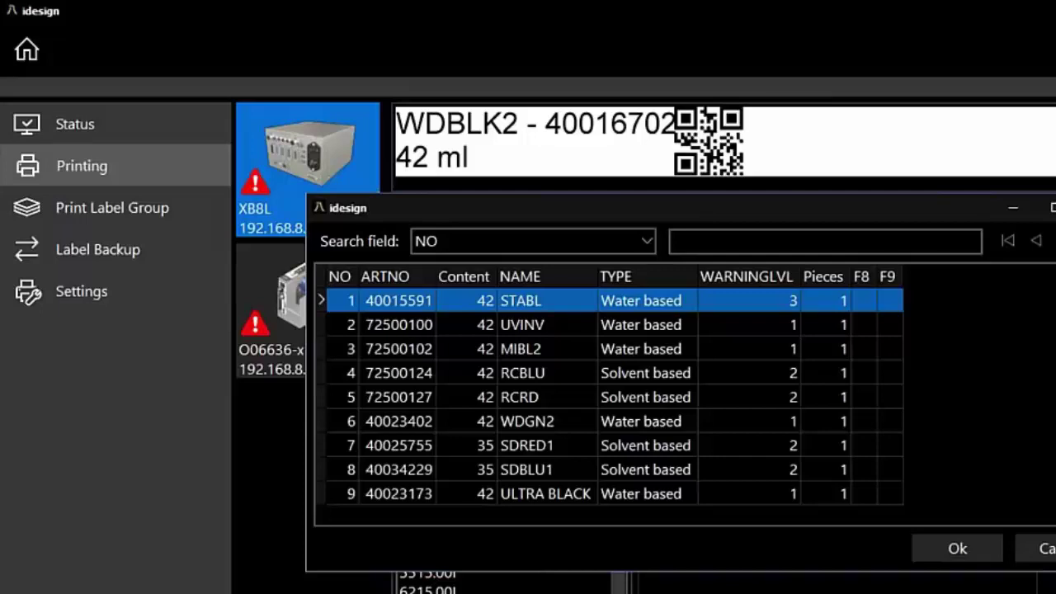
Search record number 5, then number 10, loading HP - 2580 into the label
left_click(711, 242)
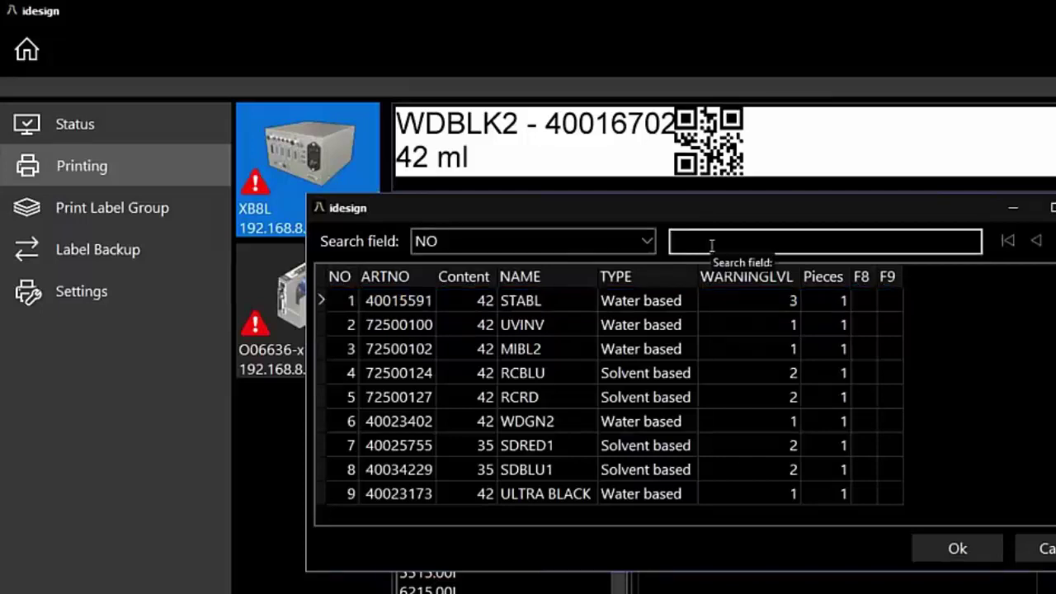
type("5")
key("Return")
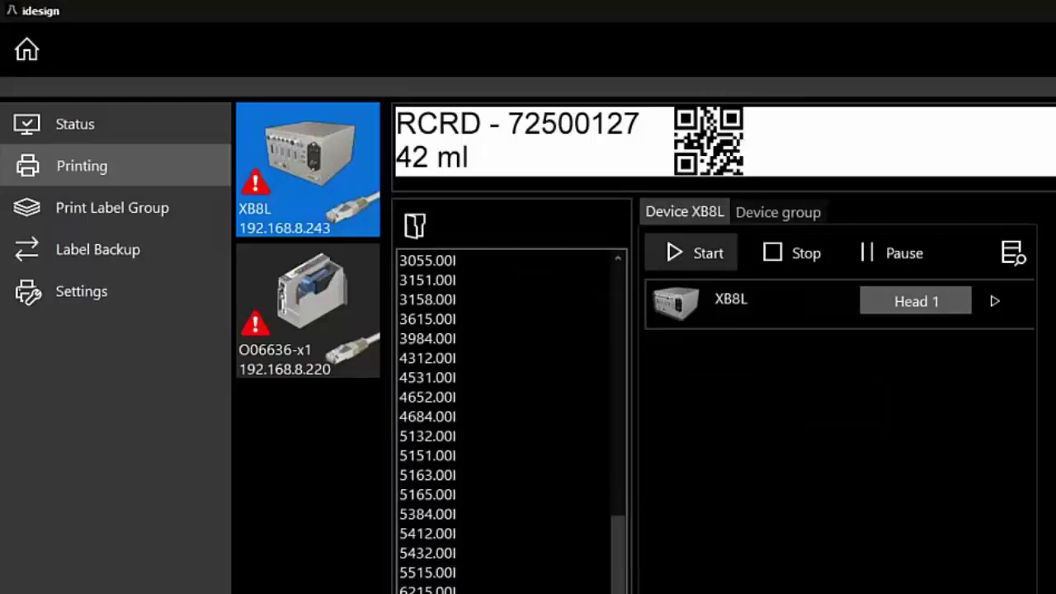
left_click(1007, 261)
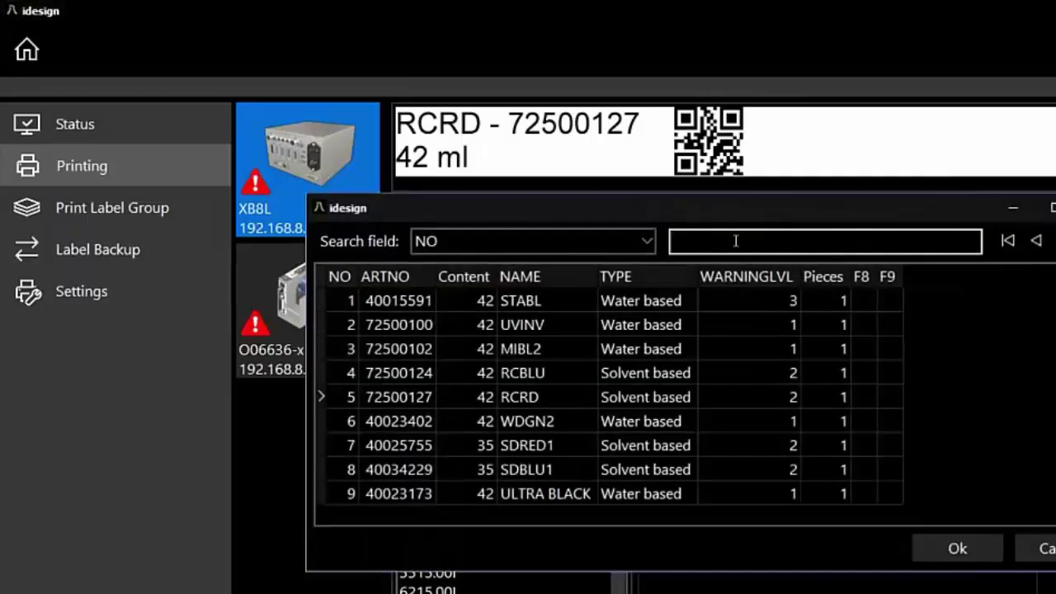
type("10")
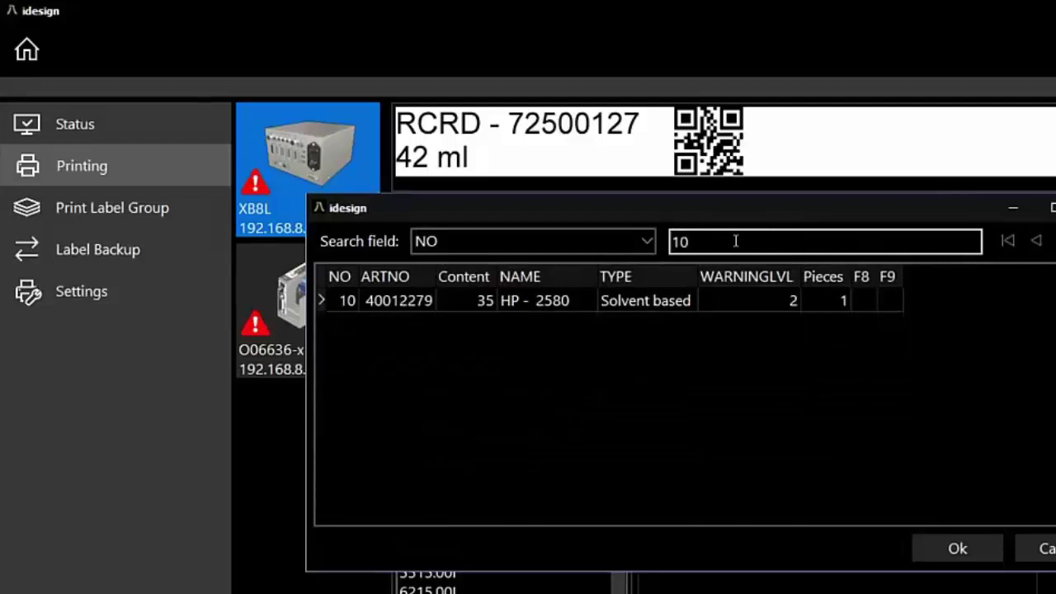
key("Return")
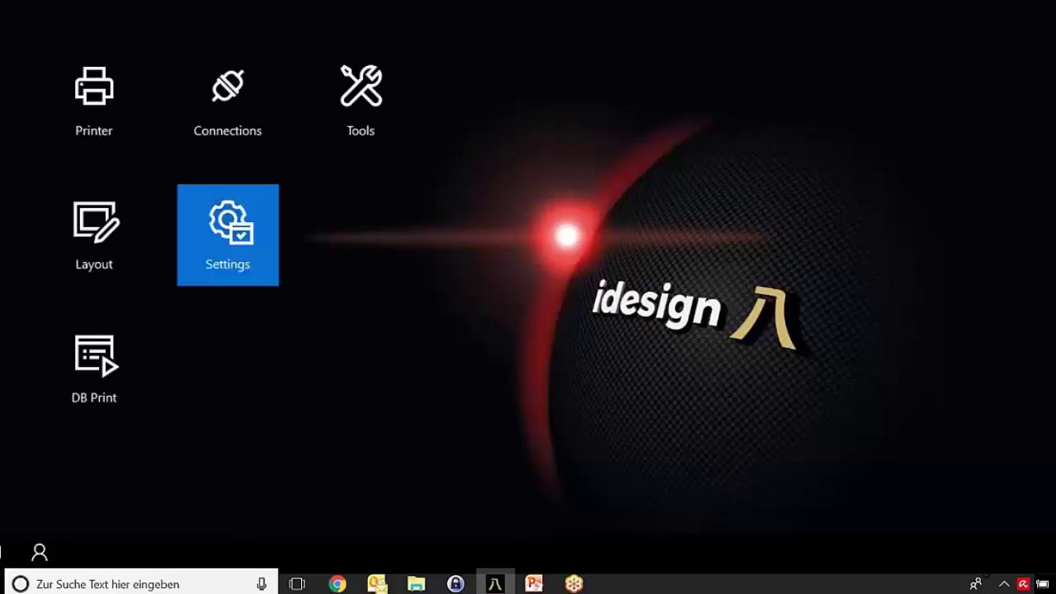
Connect taucher.xls (sheet Sheed1$) as the database in Settings
left_click(254, 270)
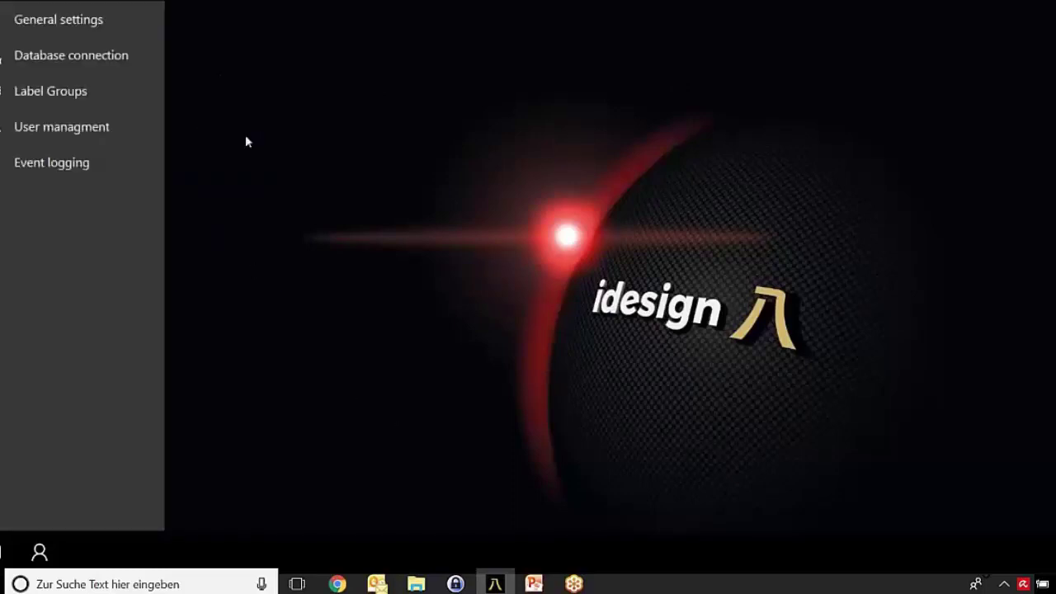
left_click(121, 59)
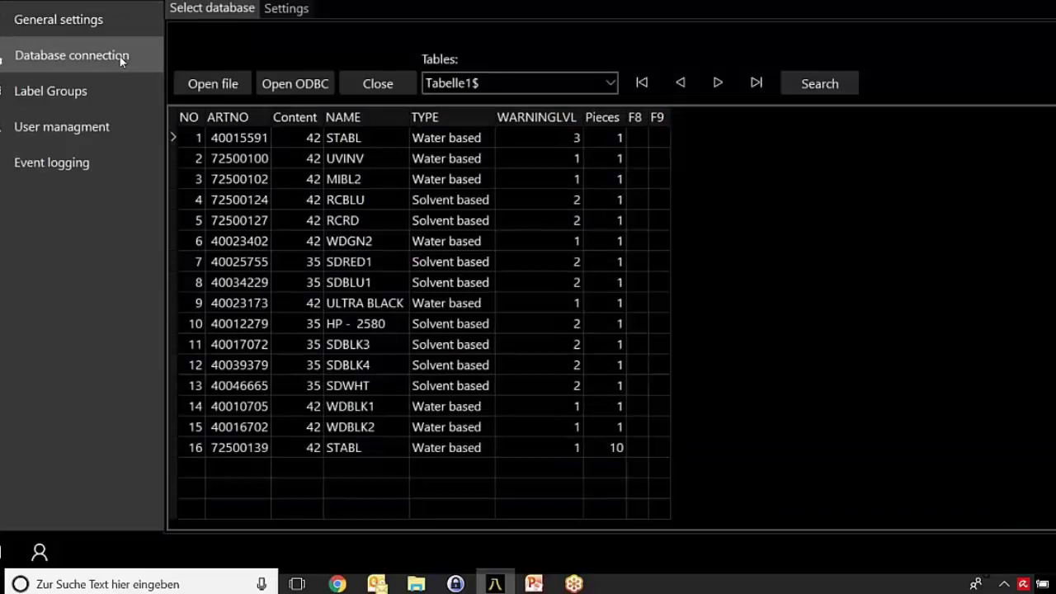
left_click(216, 83)
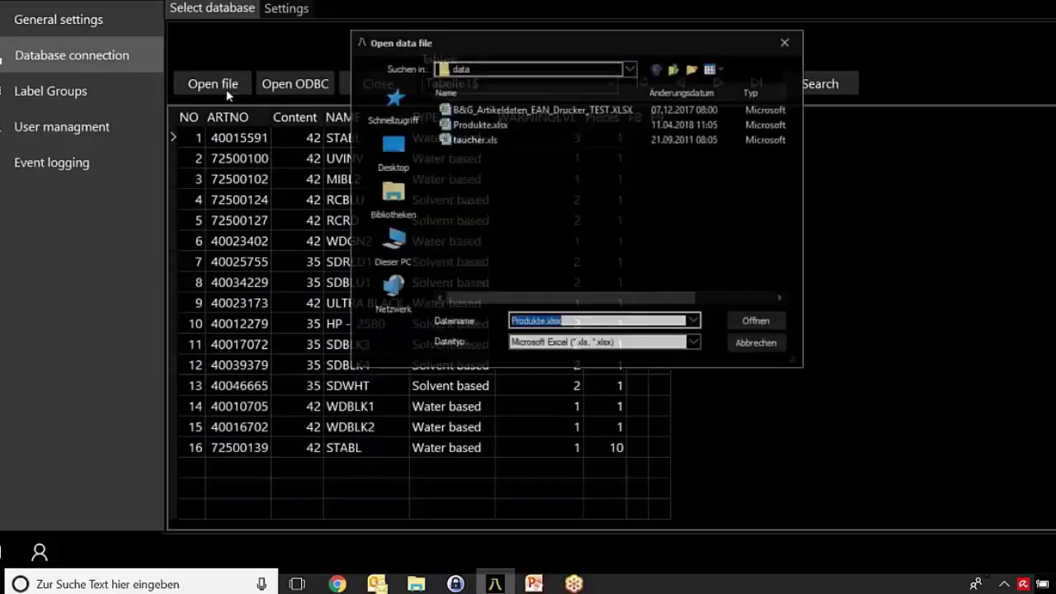
double_click(484, 142)
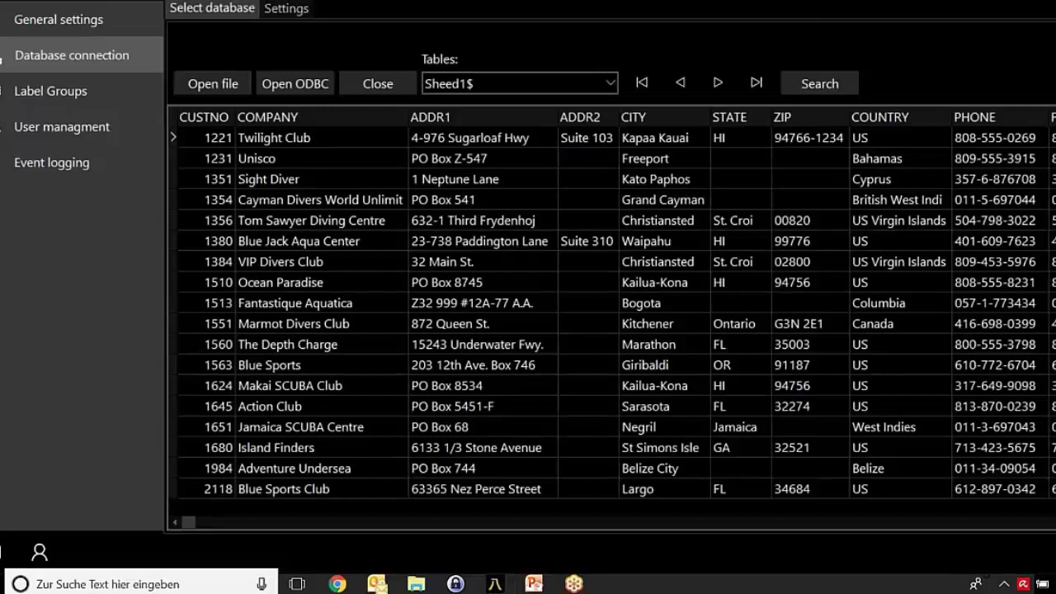
scroll(610, 314, "down", 7)
left_click(206, 406)
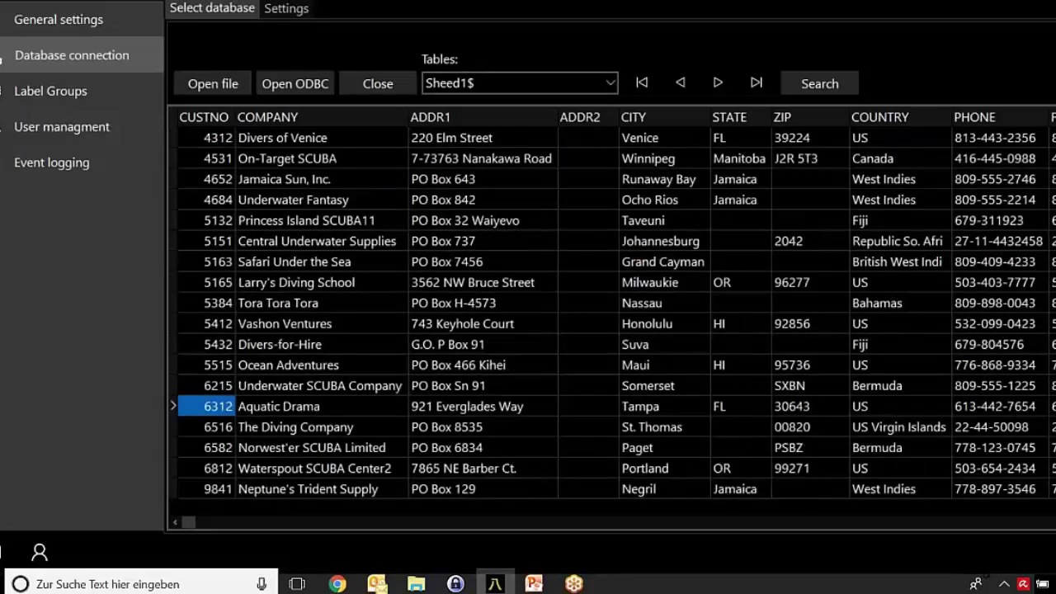
key("Up")
key("Up")
key("Up")
key("Up")
key("Up")
key("Up")
key("Up")
key("Up")
key("Up")
key("Up")
key("Up")
key("Up")
key("Up")
key("Up")
key("Up")
key("Up")
key("Up")
key("Up")
key("Up")
key("Up")
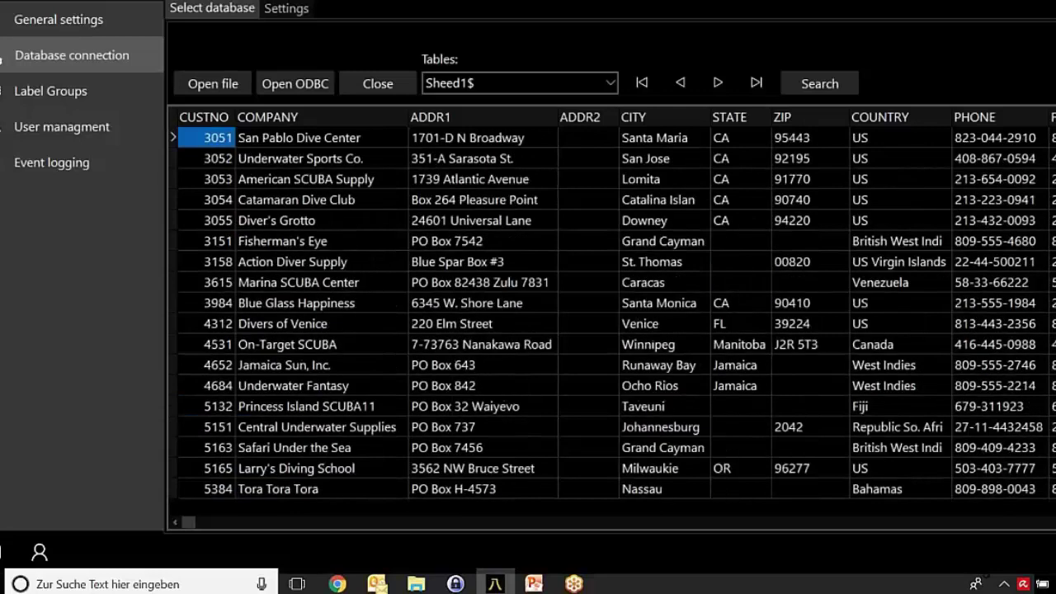
key("Up")
key("Up")
key("Up")
key("Up")
key("Up")
key("Up")
key("Up")
key("Up")
key("Up")
key("Up")
key("Up")
key("Up")
key("Up")
key("Up")
key("Up")
key("Up")
key("Up")
key("Up")
key("Up")
key("Up")
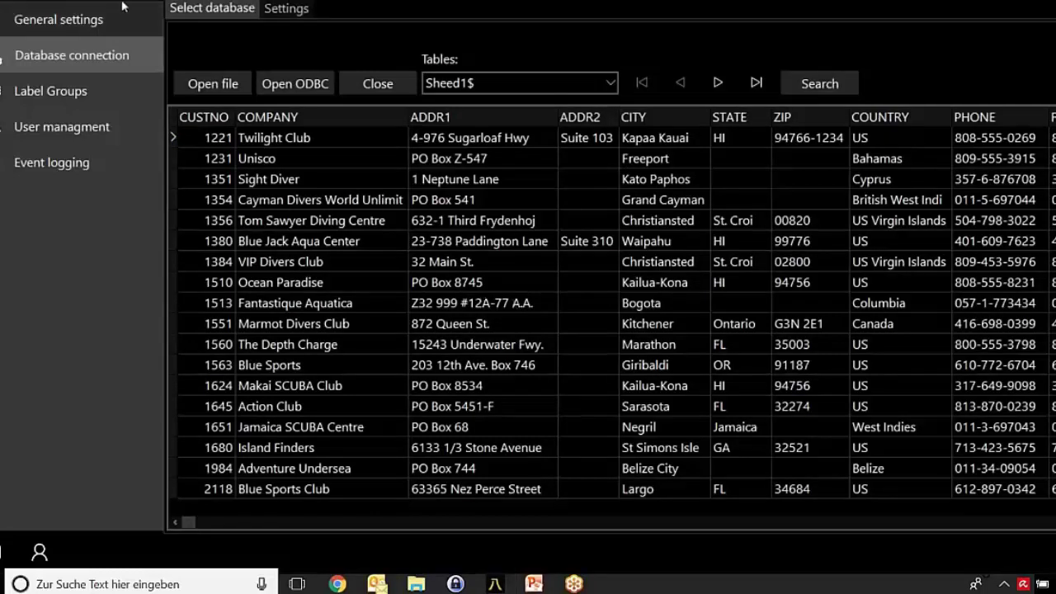
key("alt+Tab")
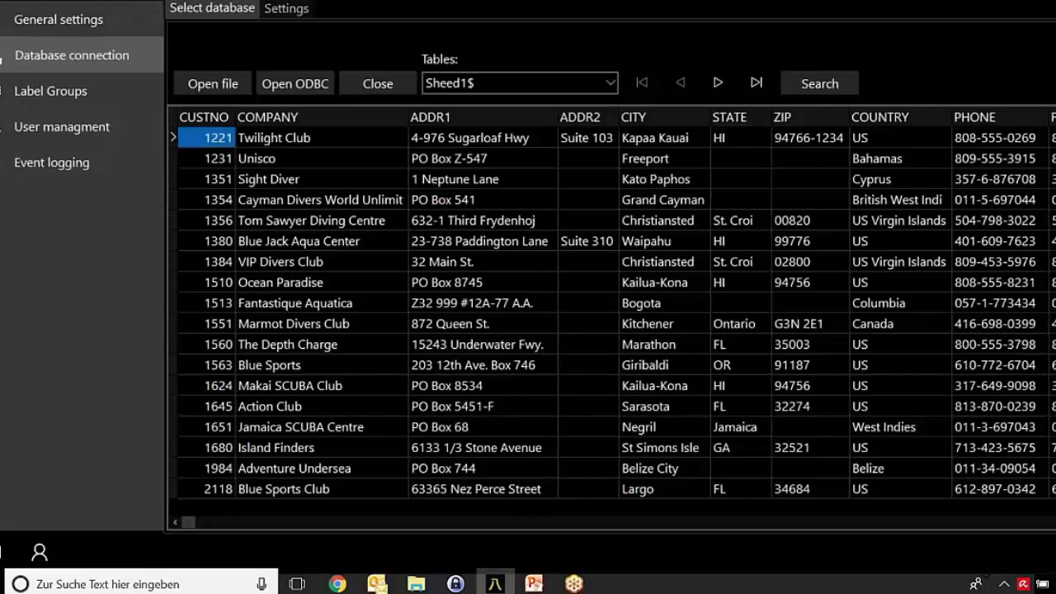
key("Escape")
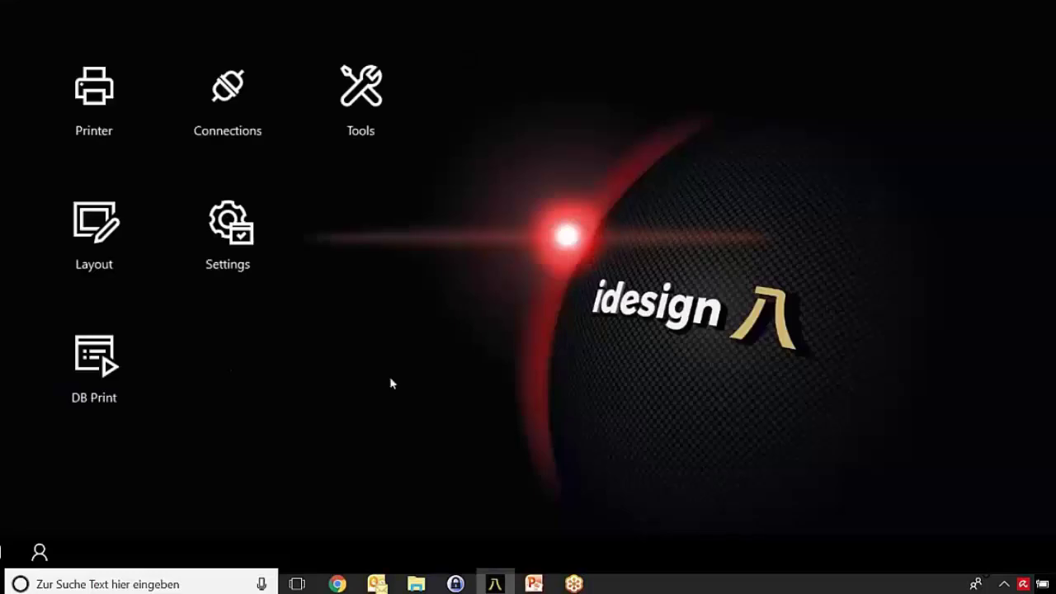
Start a new label with a text object showing the COMPANY field
left_click(125, 246)
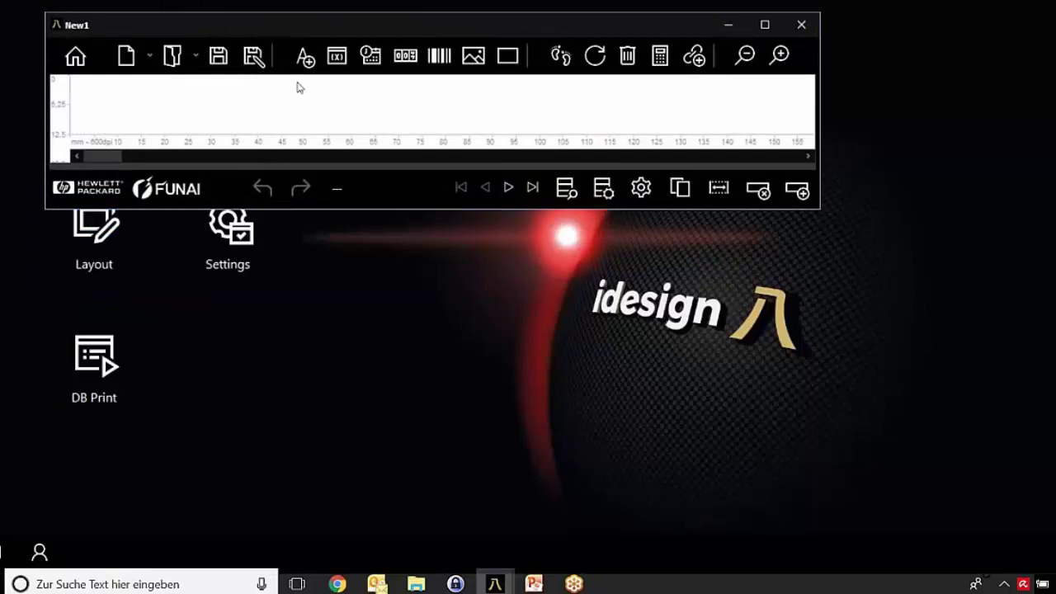
left_click(305, 58)
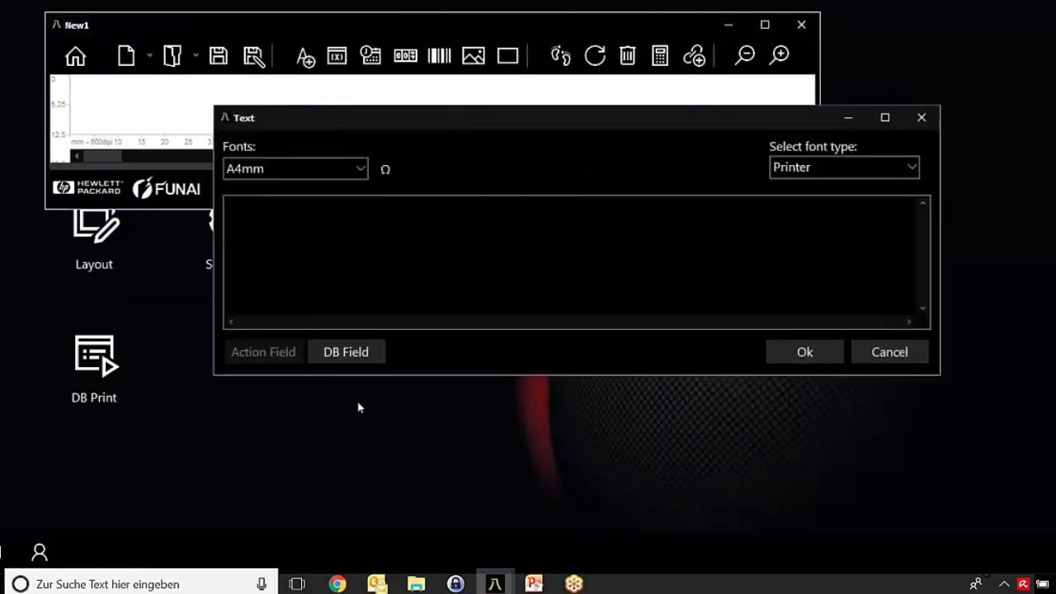
left_click(364, 353)
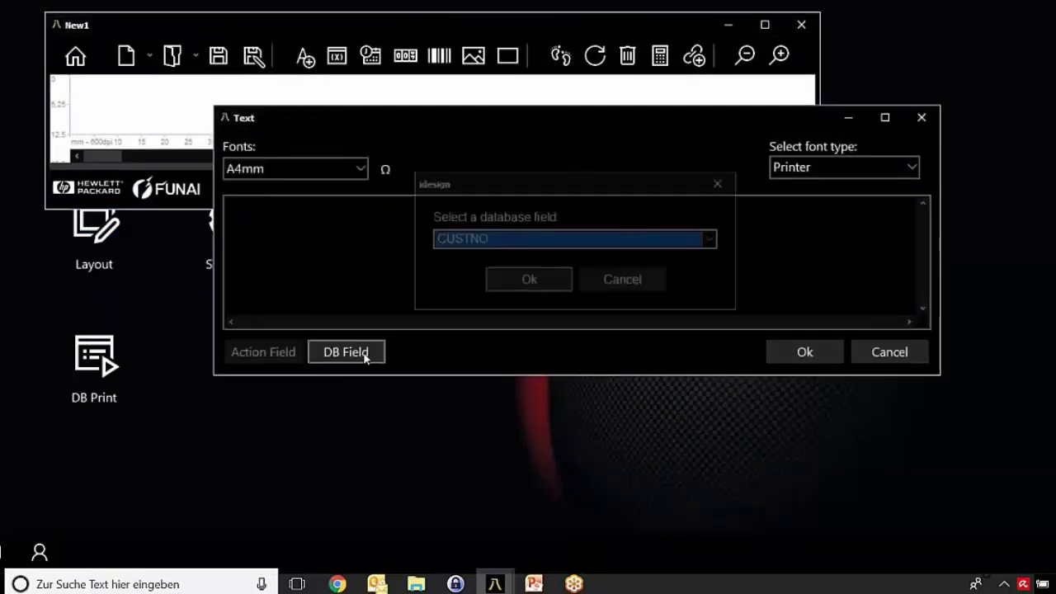
left_click(712, 239)
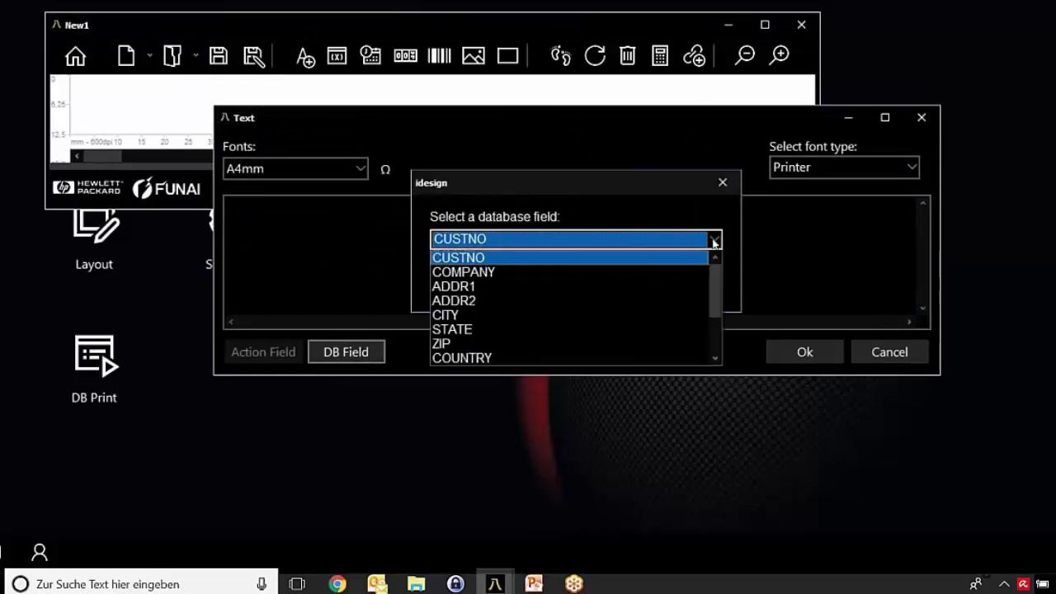
left_click(569, 275)
left_click(548, 281)
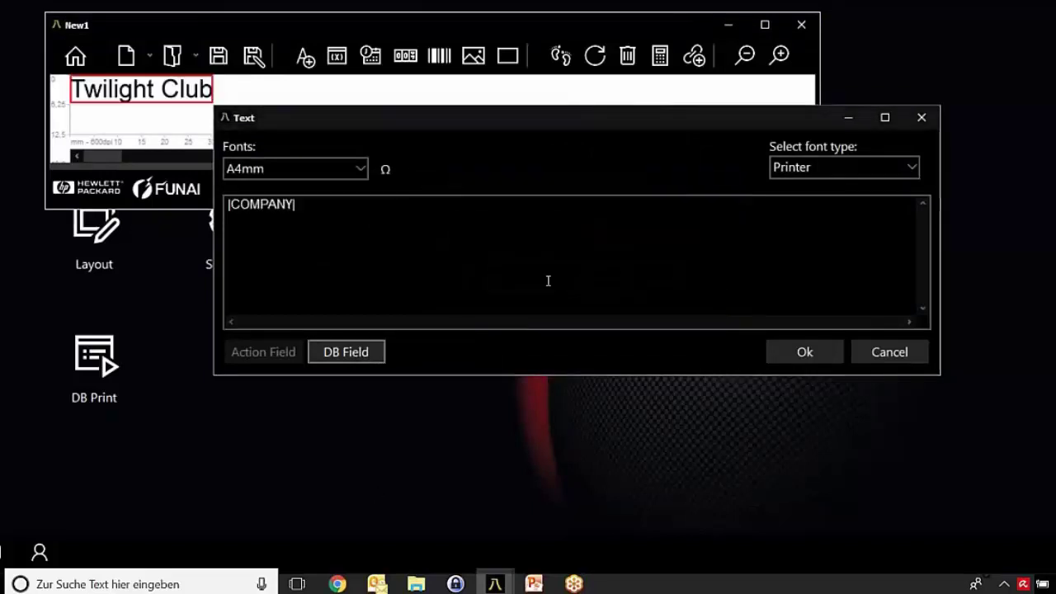
left_click(780, 351)
left_click_drag(245, 104, 307, 69)
Add an ADDR1 text in the A2,5mm font and move it below Twilight Club
left_click(305, 56)
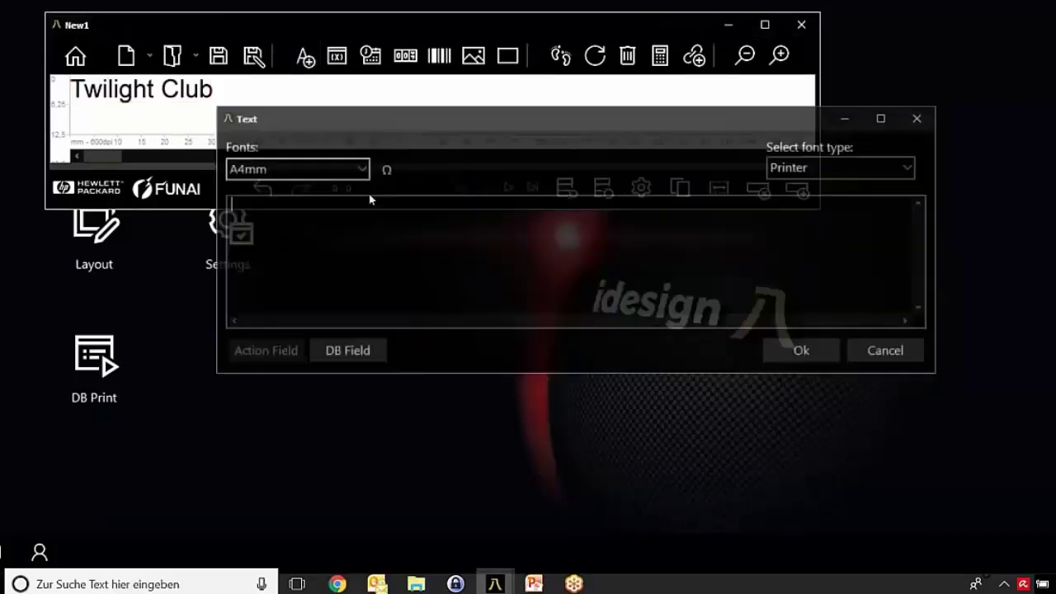
left_click(361, 168)
scroll(314, 215, "up", 4)
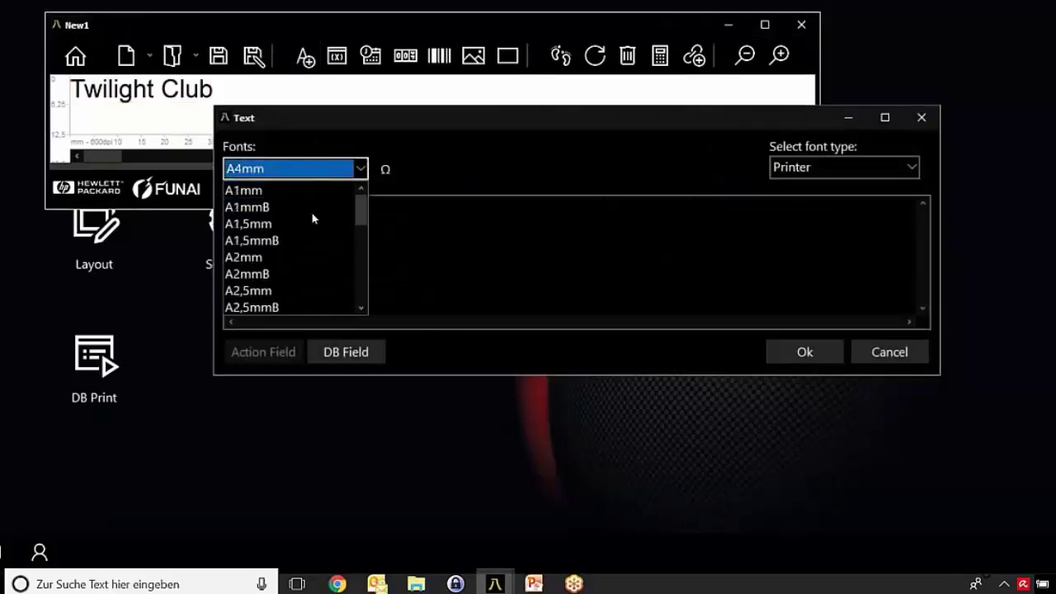
left_click(296, 283)
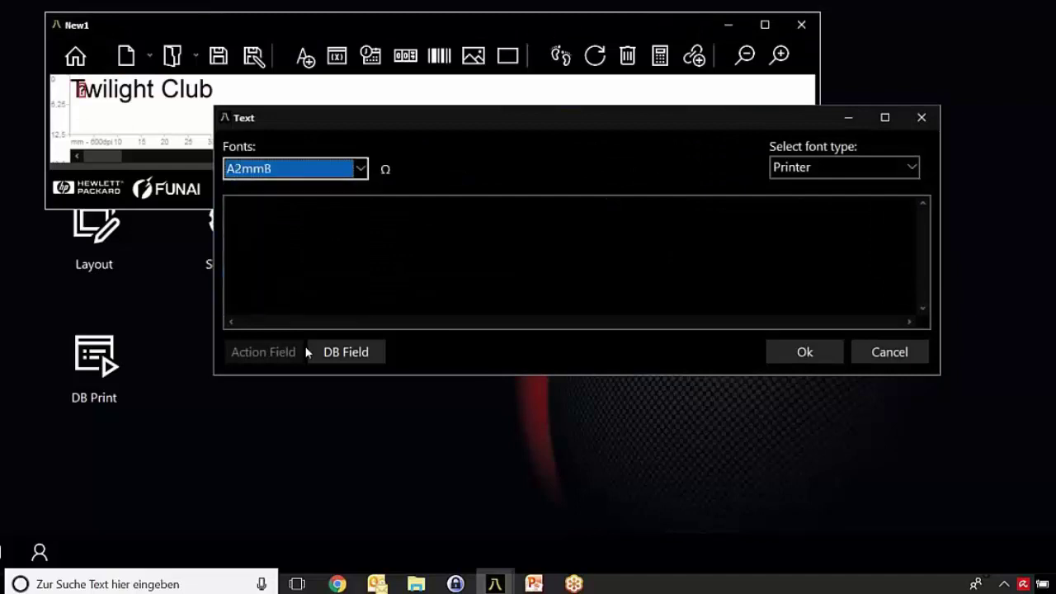
left_click(349, 350)
left_click(639, 237)
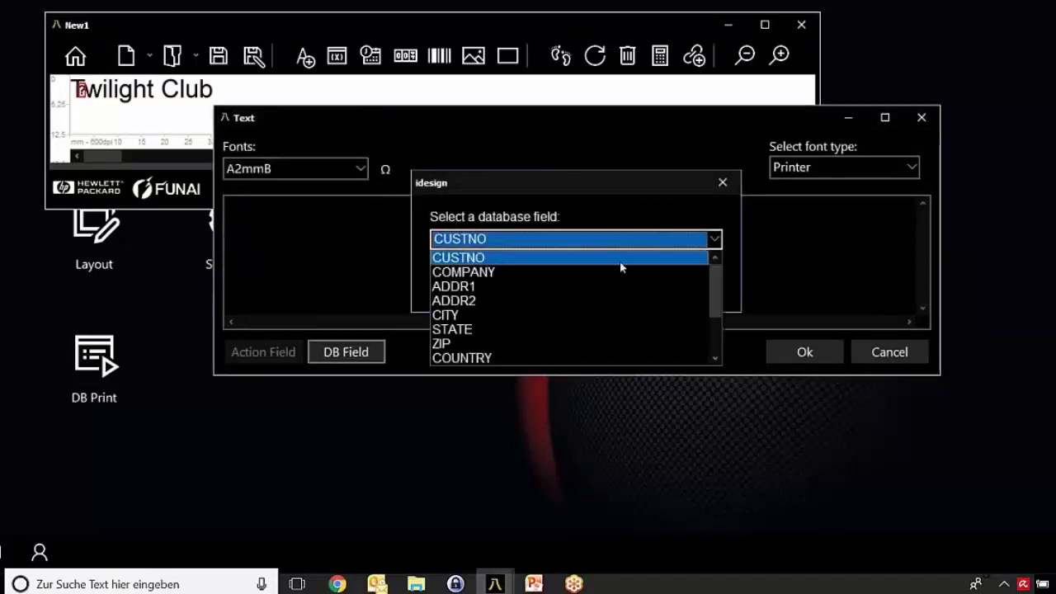
left_click(595, 289)
left_click(528, 281)
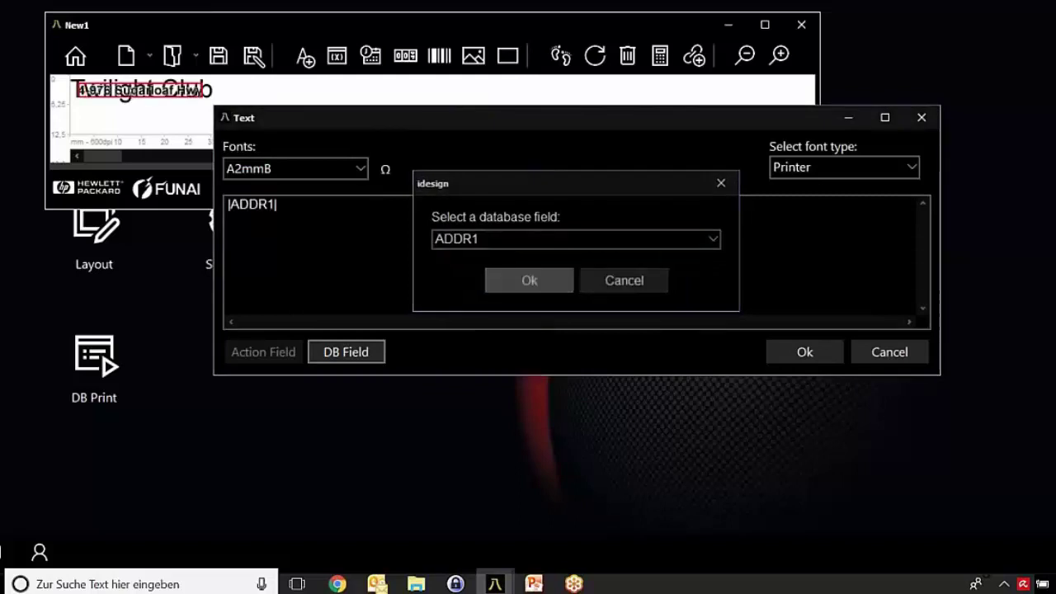
left_click(359, 169)
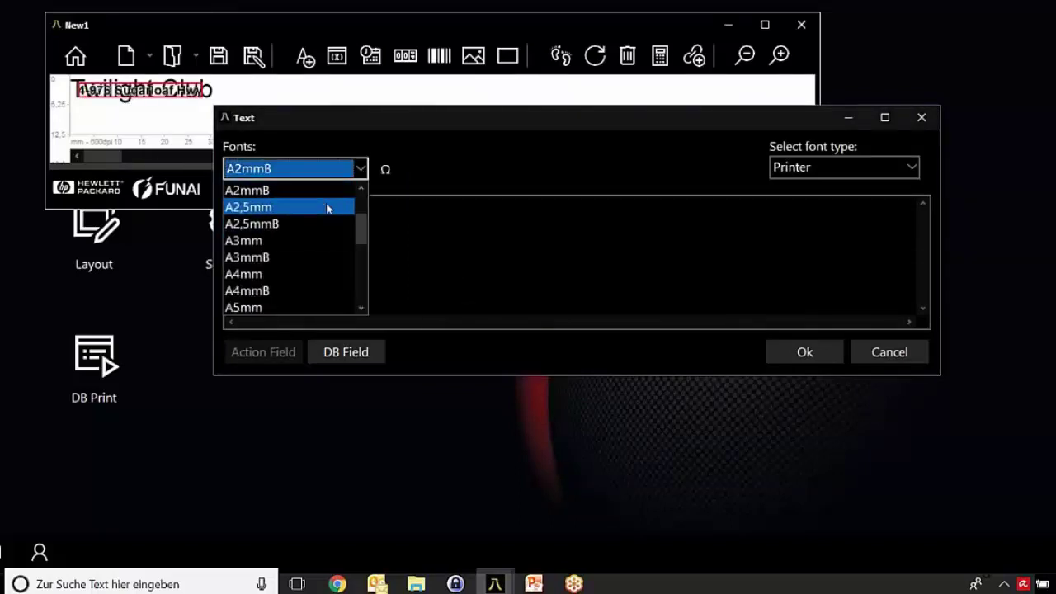
left_click(327, 209)
left_click(772, 354)
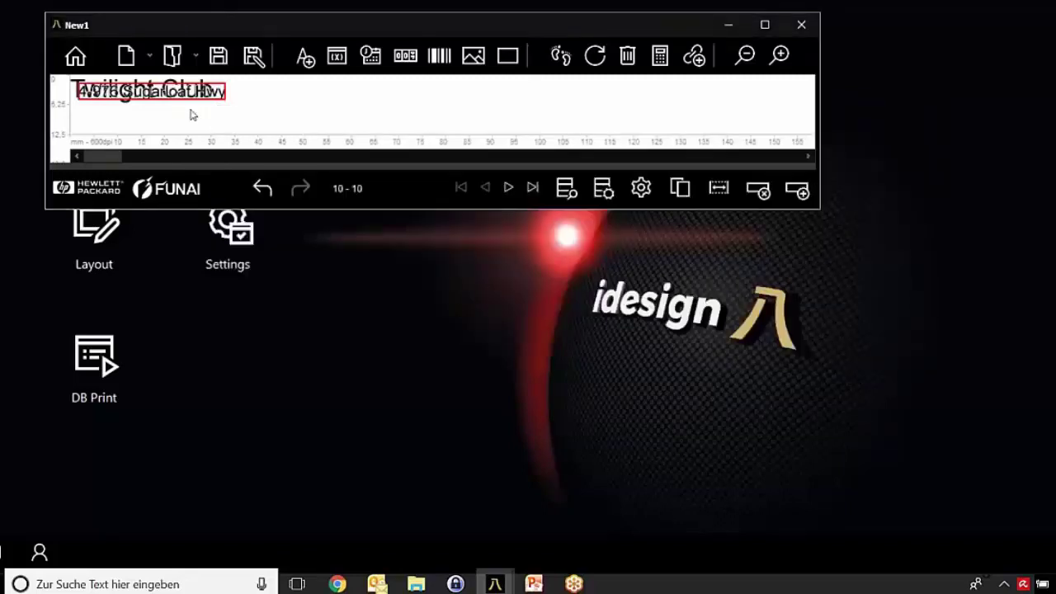
left_click_drag(189, 94, 179, 112)
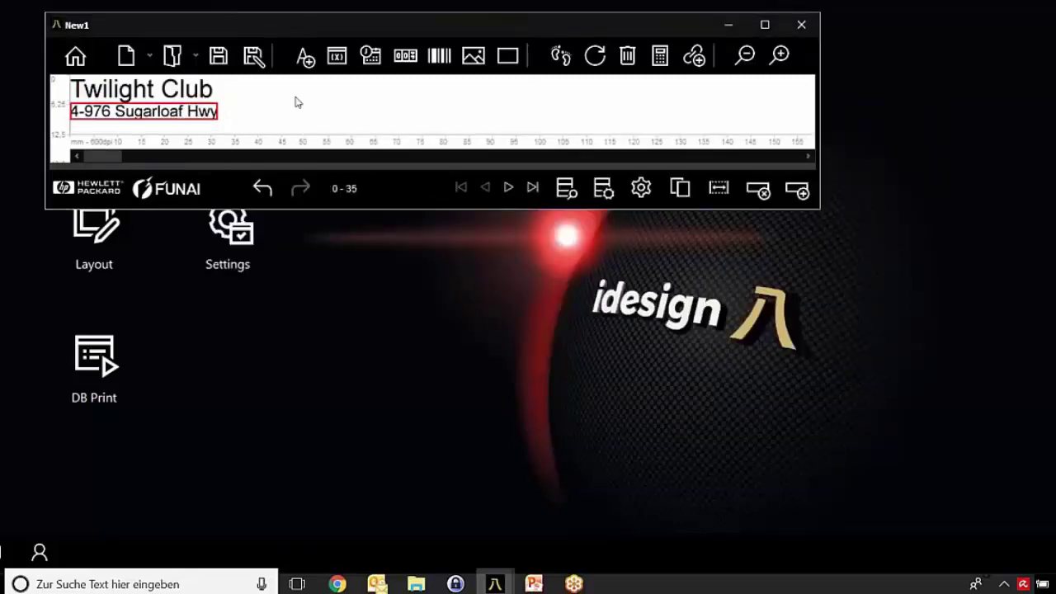
Add the CITY field beneath ADDR1 in the address text
double_click(182, 113)
left_click(345, 351)
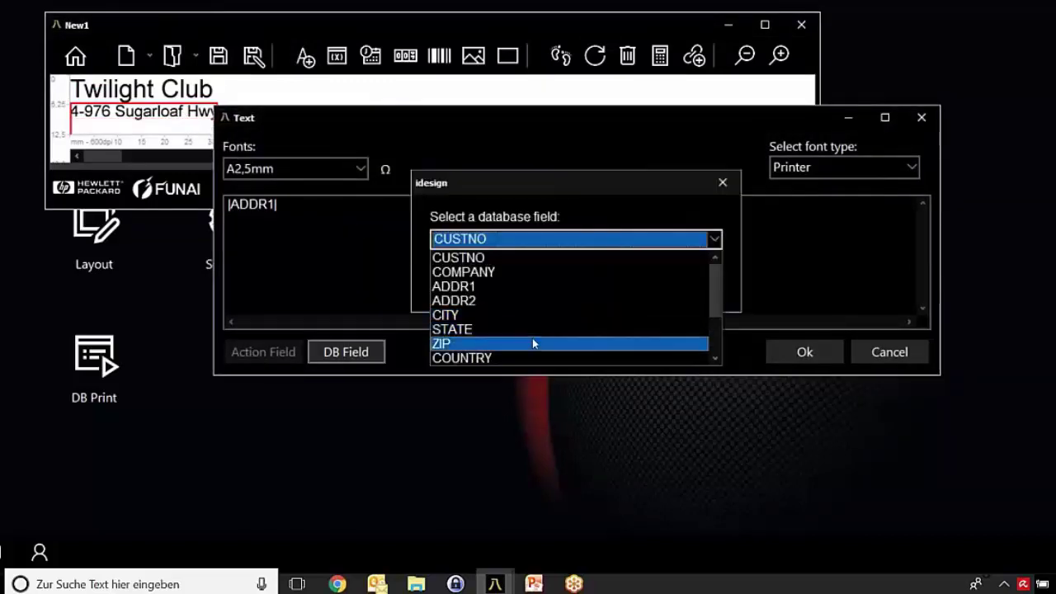
left_click(548, 315)
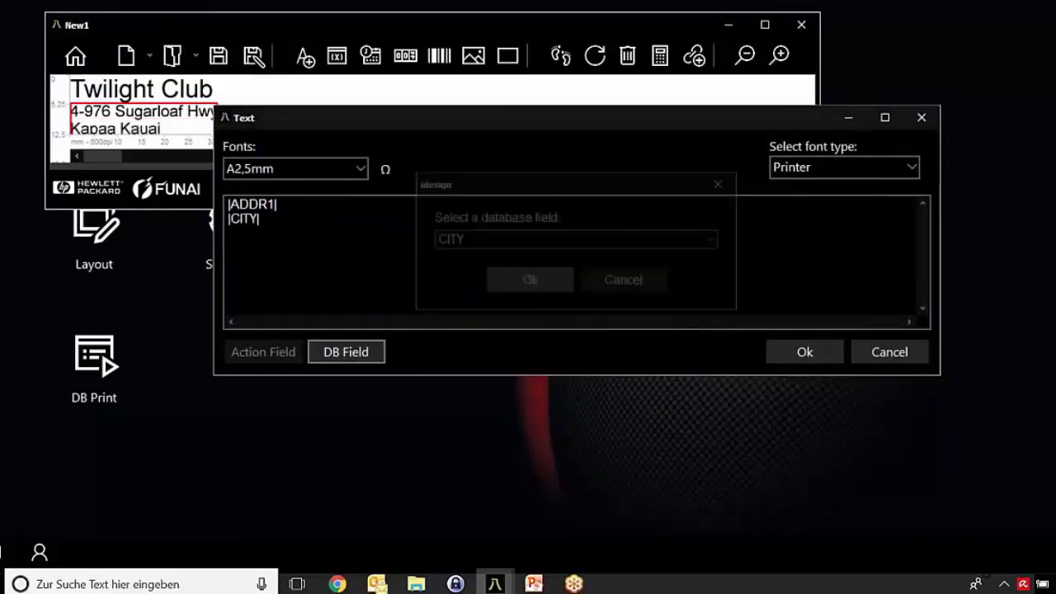
left_click(817, 353)
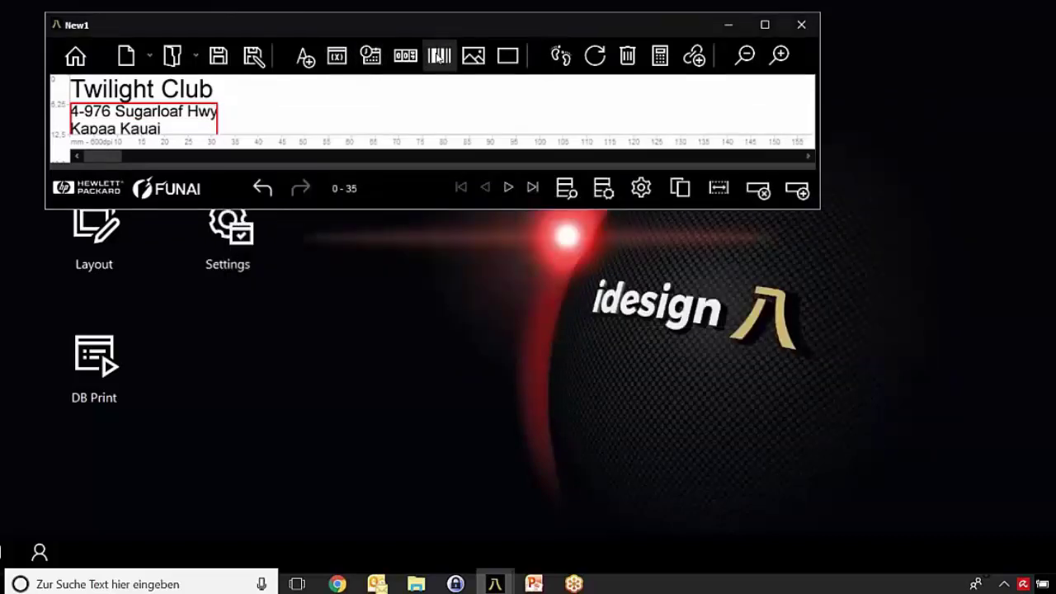
Add an EAN 13 barcode and insert the STATE field into its data
left_click(438, 55)
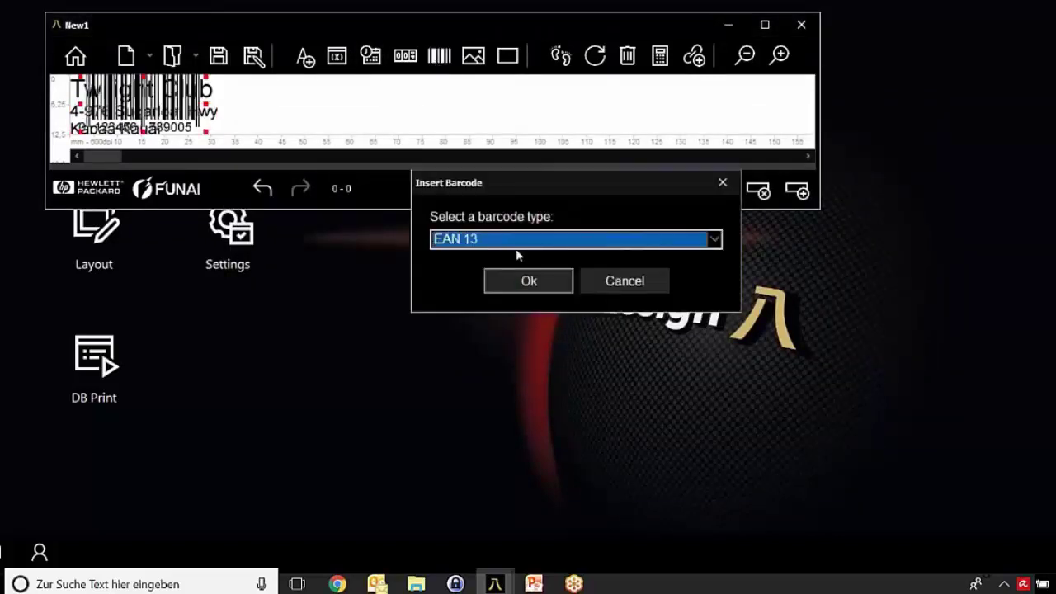
left_click(529, 281)
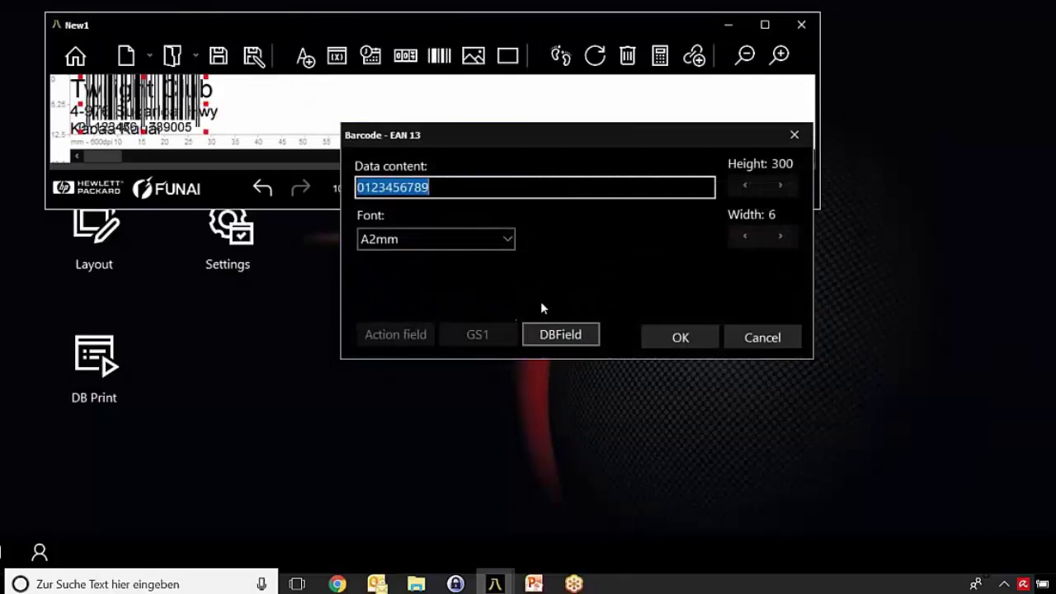
left_click(560, 334)
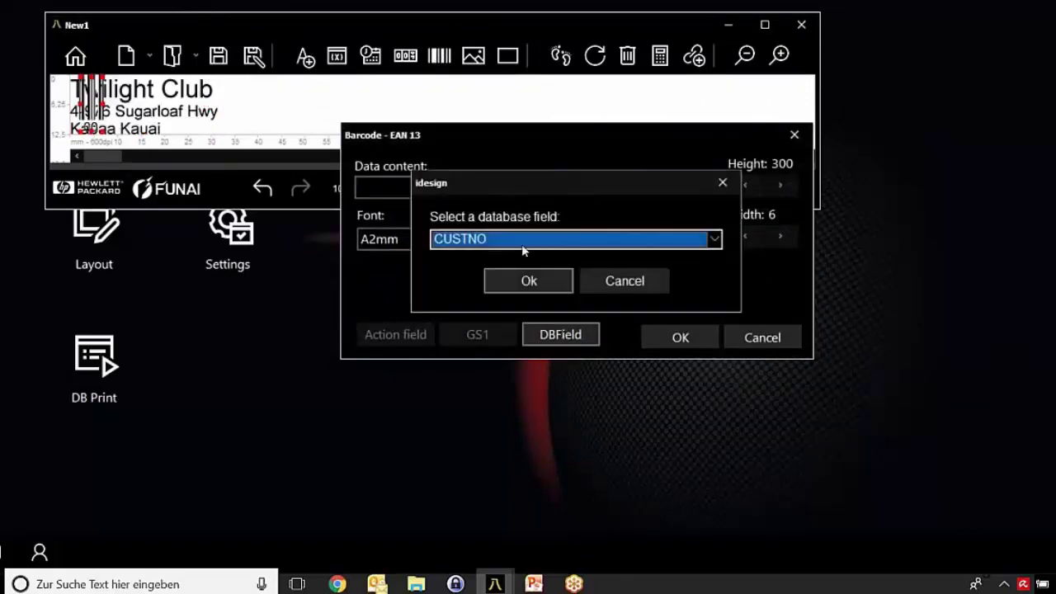
left_click(524, 247)
left_click(501, 330)
left_click(528, 281)
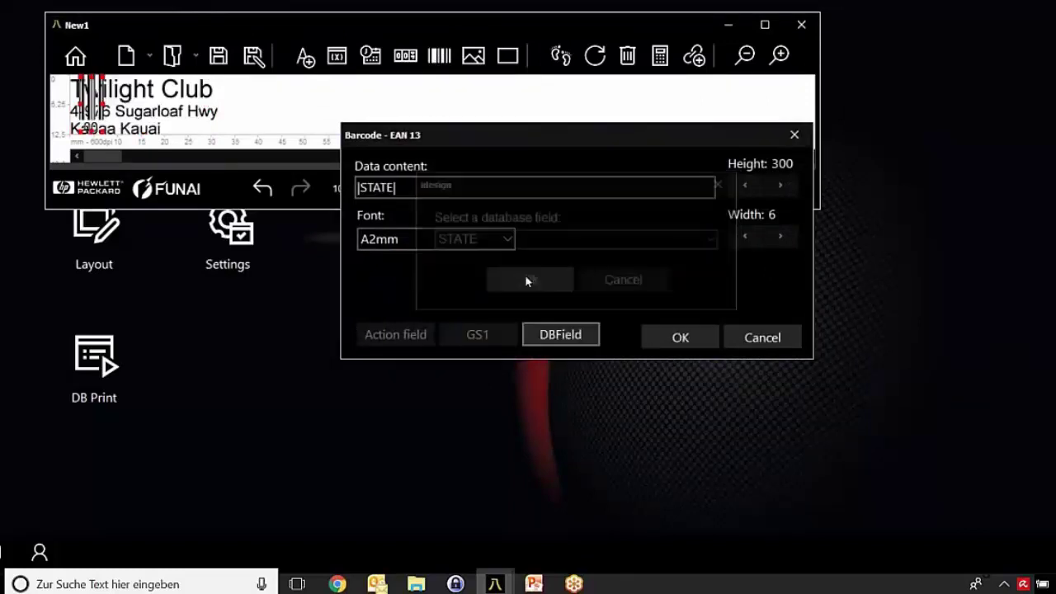
Add COUNTRY and ADDR1 to the barcode data, then move Twilight Club right of the barcode
left_click(544, 334)
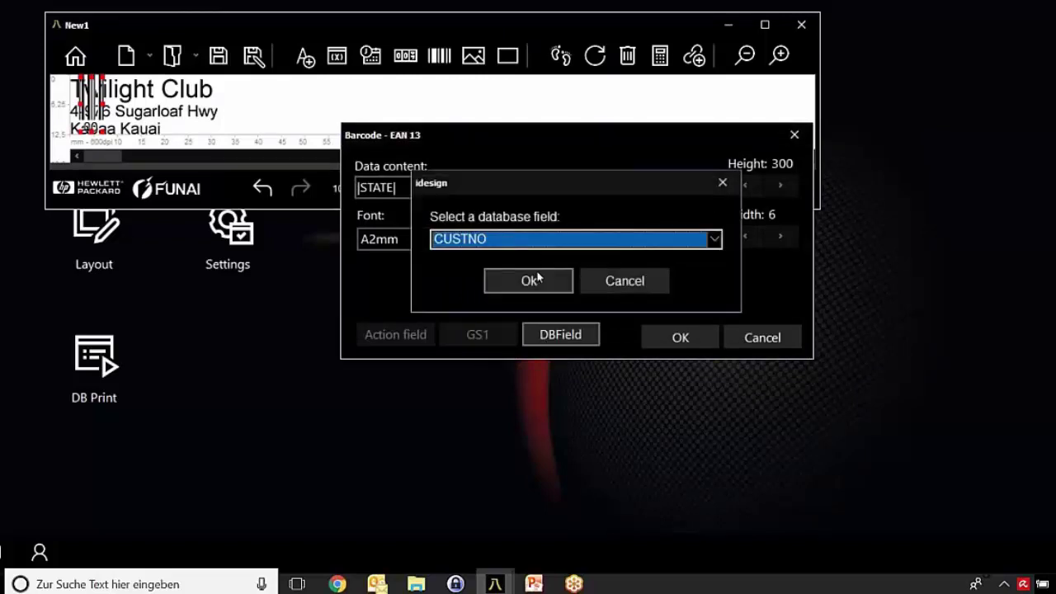
left_click(551, 246)
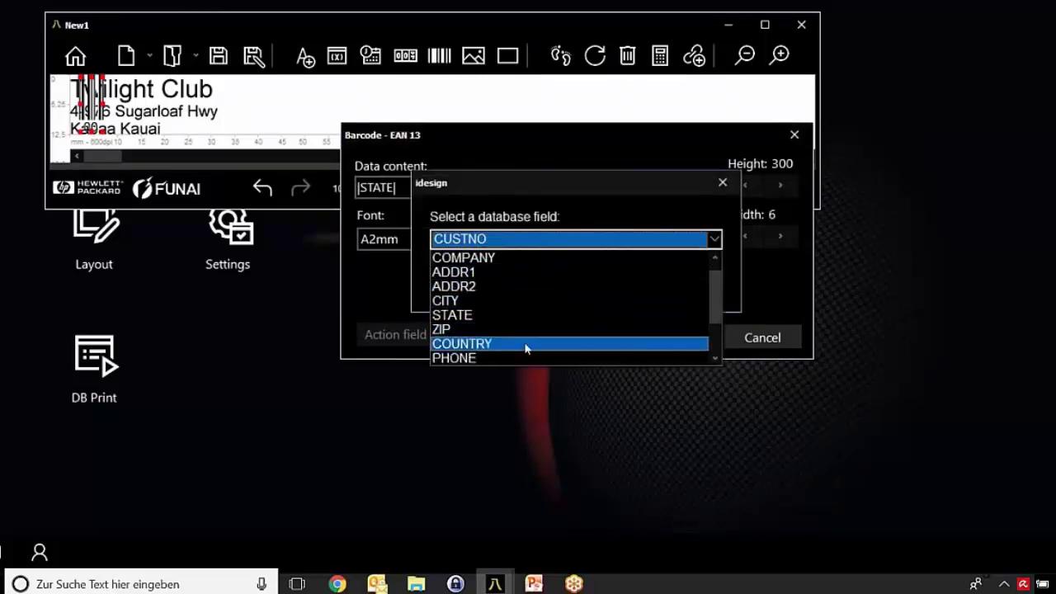
left_click(525, 345)
left_click(543, 278)
left_click(560, 334)
left_click(577, 239)
left_click(580, 287)
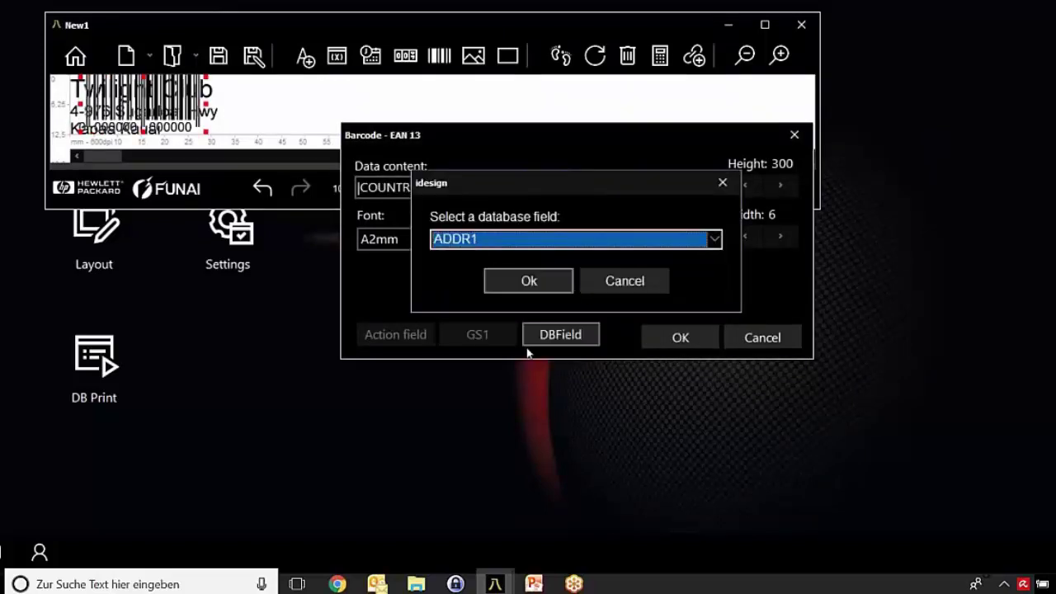
left_click(557, 287)
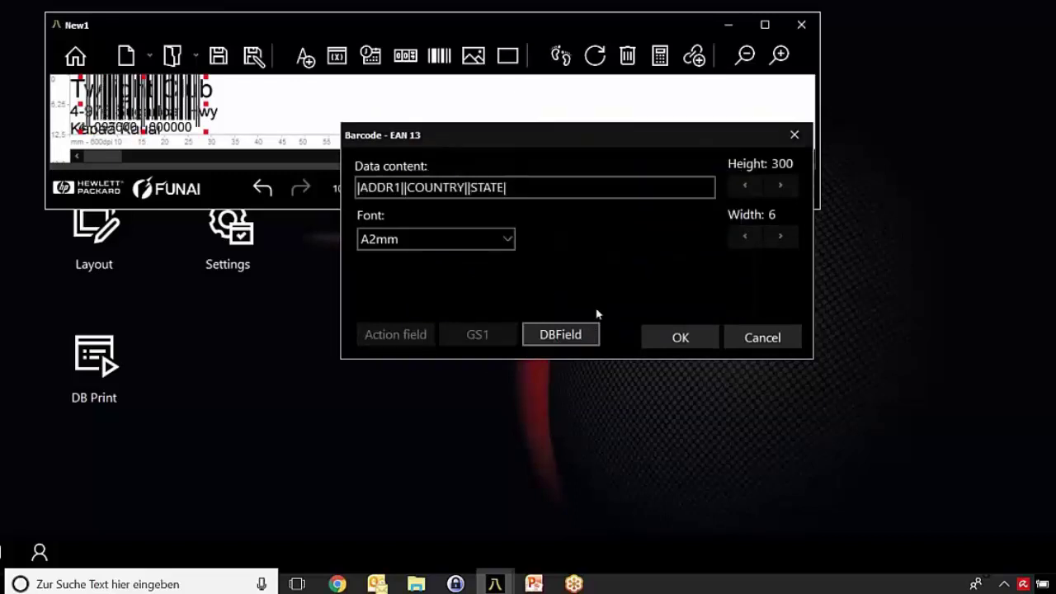
left_click(660, 338)
left_click_drag(136, 89, 307, 90)
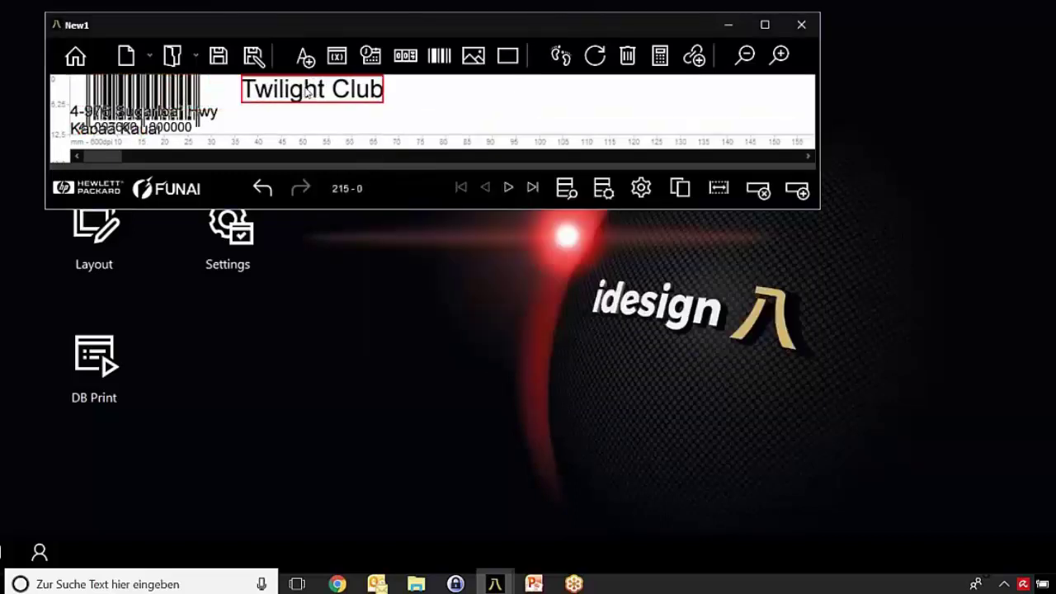
left_click(182, 116)
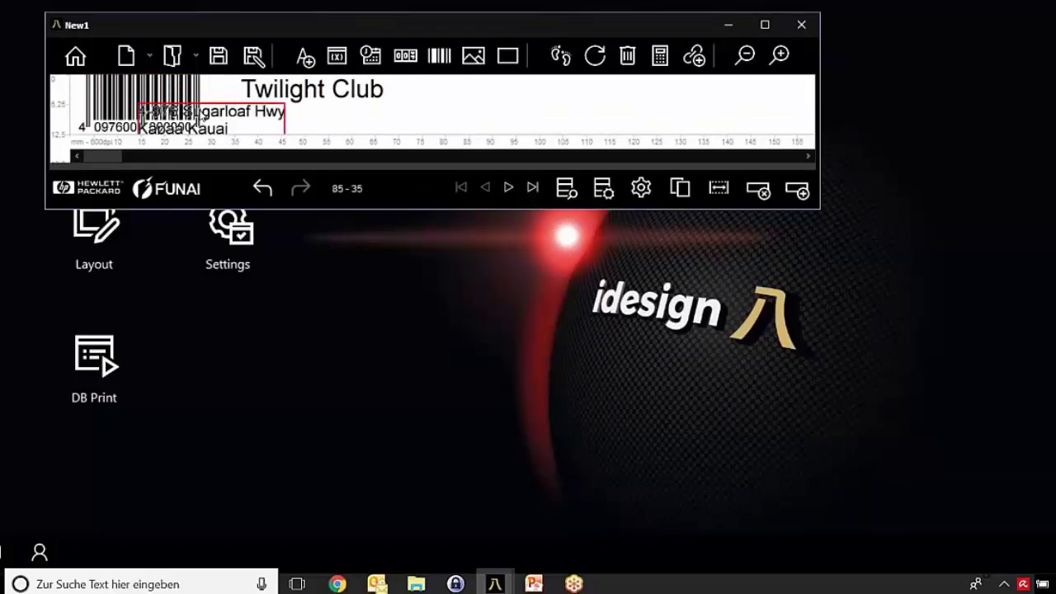
Align the address text under Twilight Club, leaving the barcode settings unchanged
left_click_drag(203, 119, 290, 105)
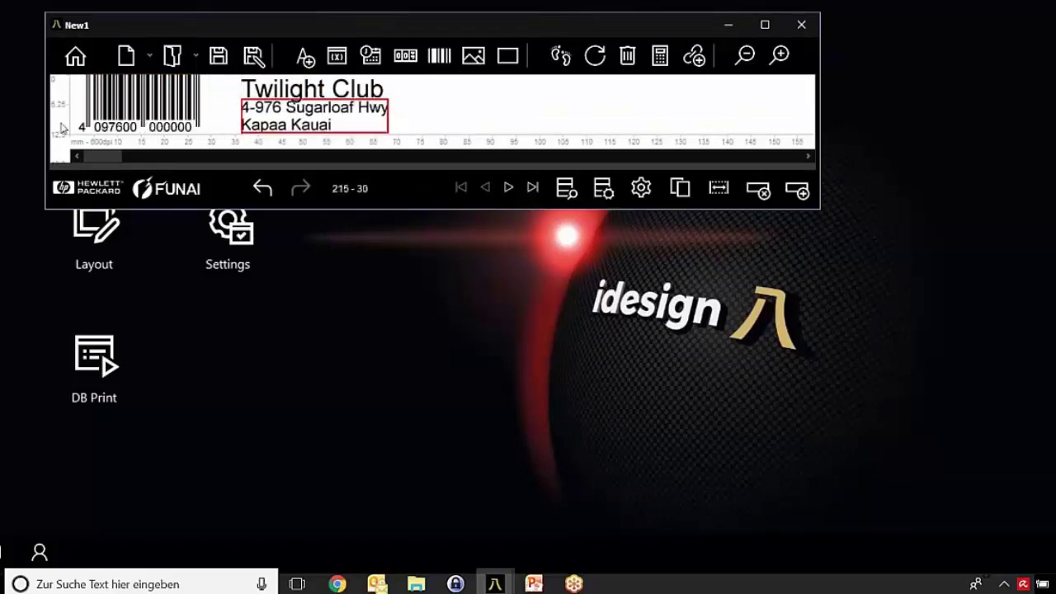
key("Tab")
key("Return")
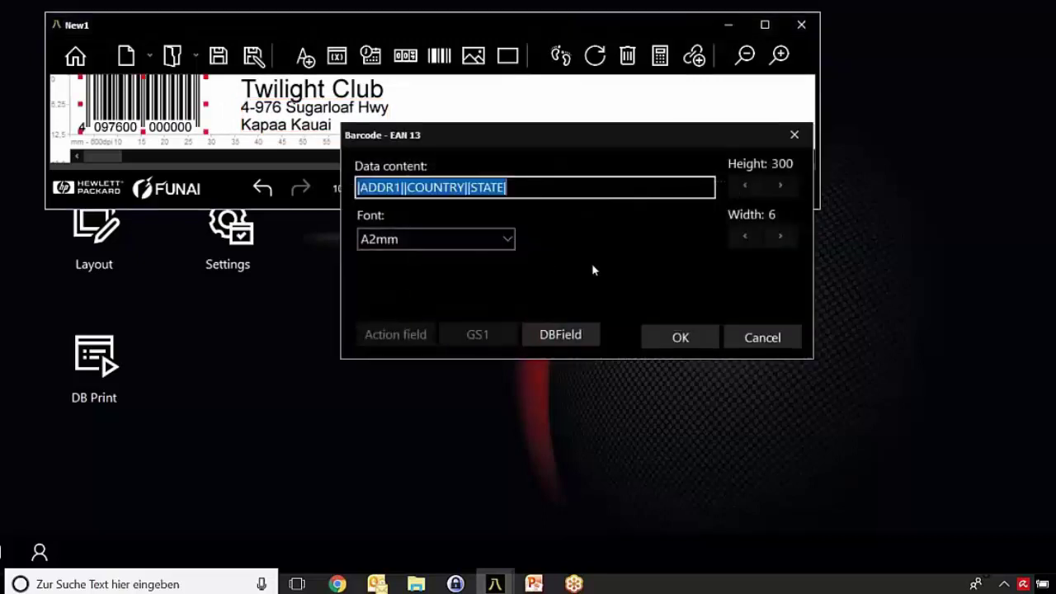
left_click(692, 344)
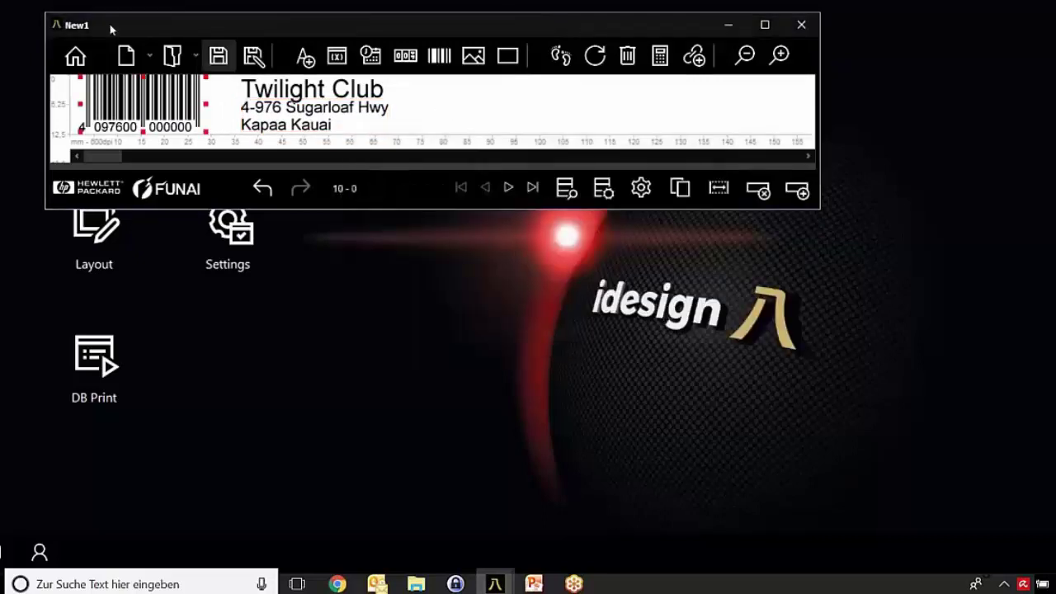
Save the label as 'serieller druck' in DBtest and close its window
left_click(253, 56)
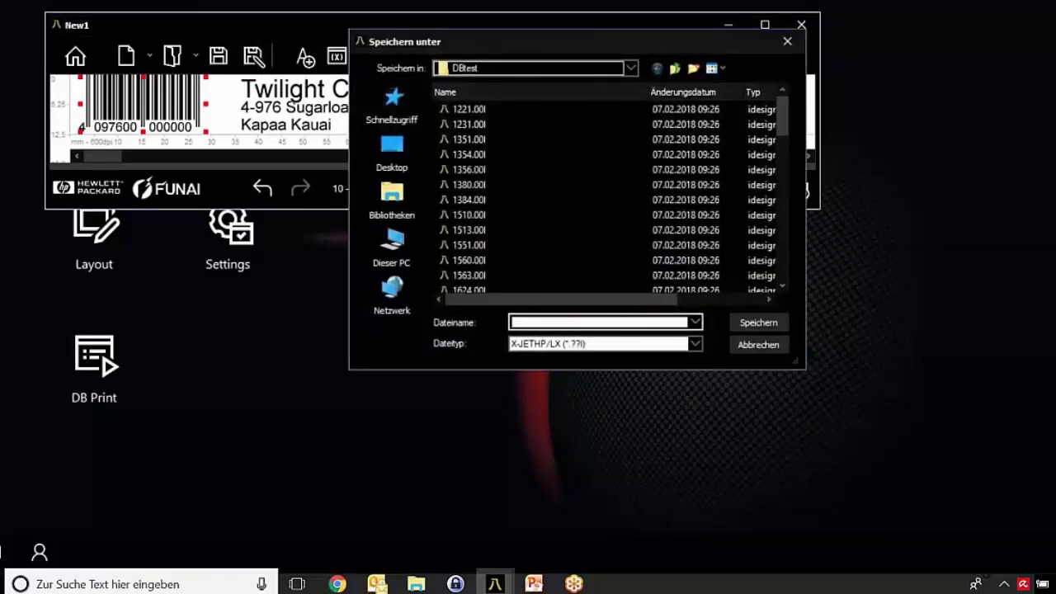
type("serieller druck")
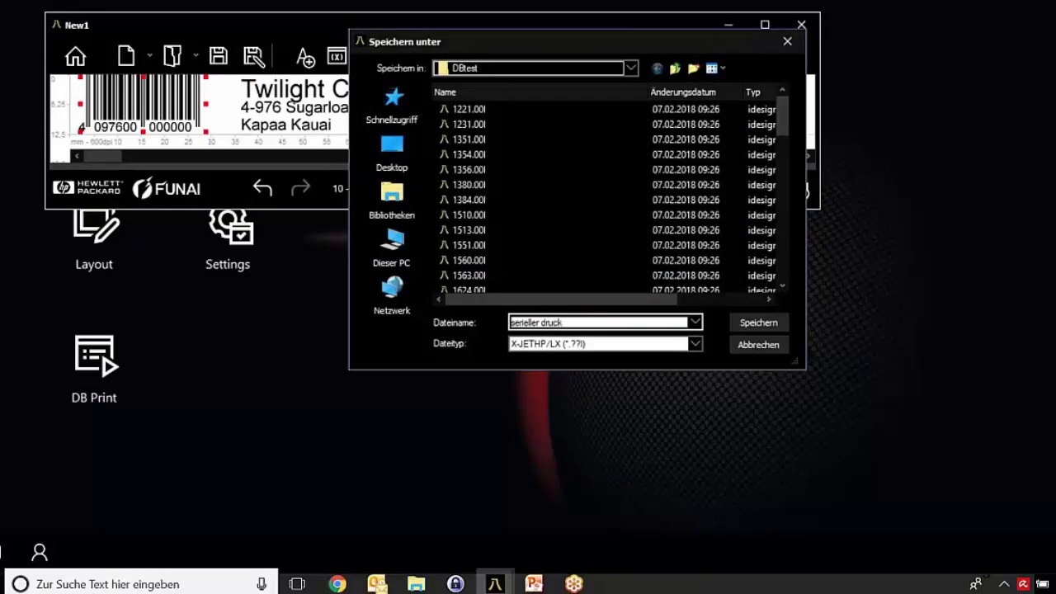
key("Return")
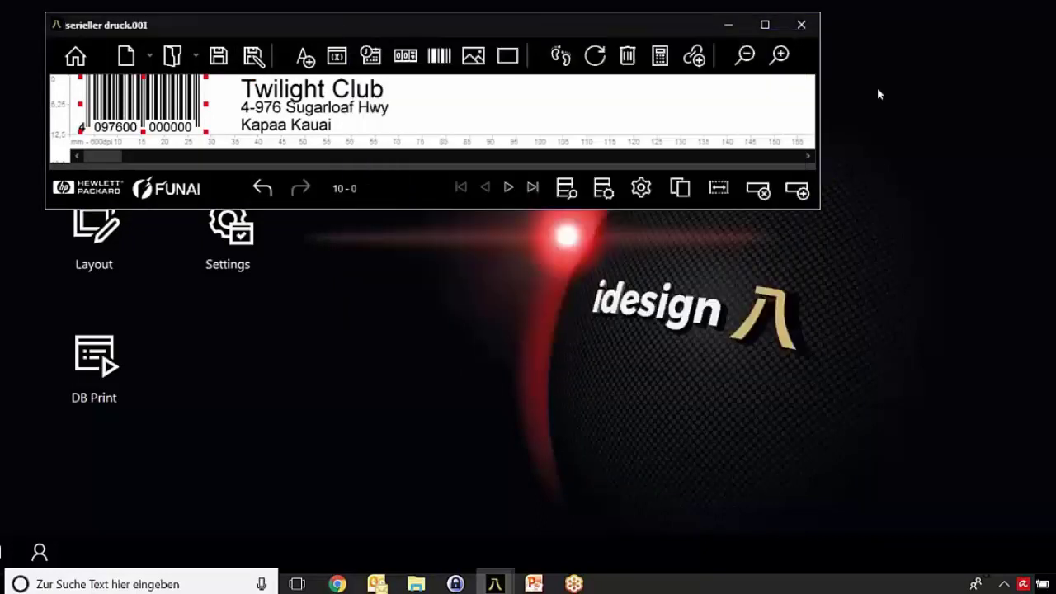
left_click(801, 24)
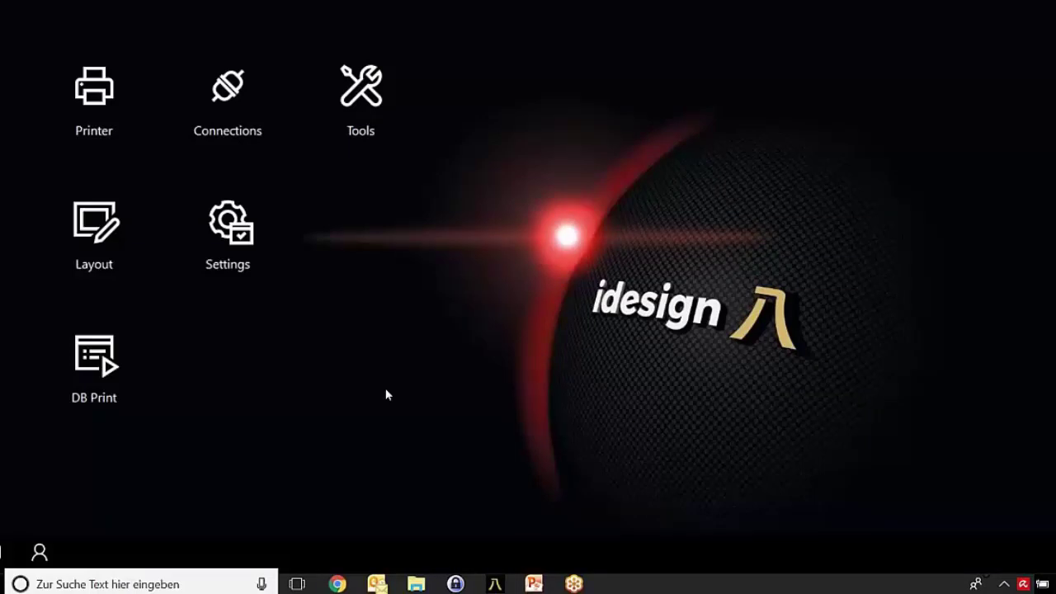
Launch DB Print and reopen the last print job, New.pjob
left_click(112, 386)
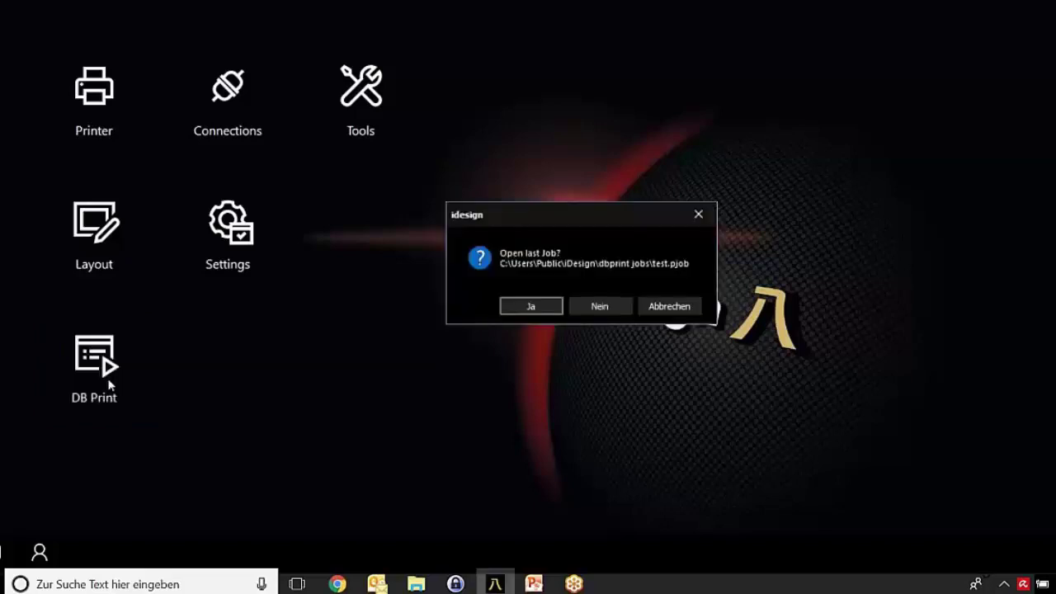
key("Return")
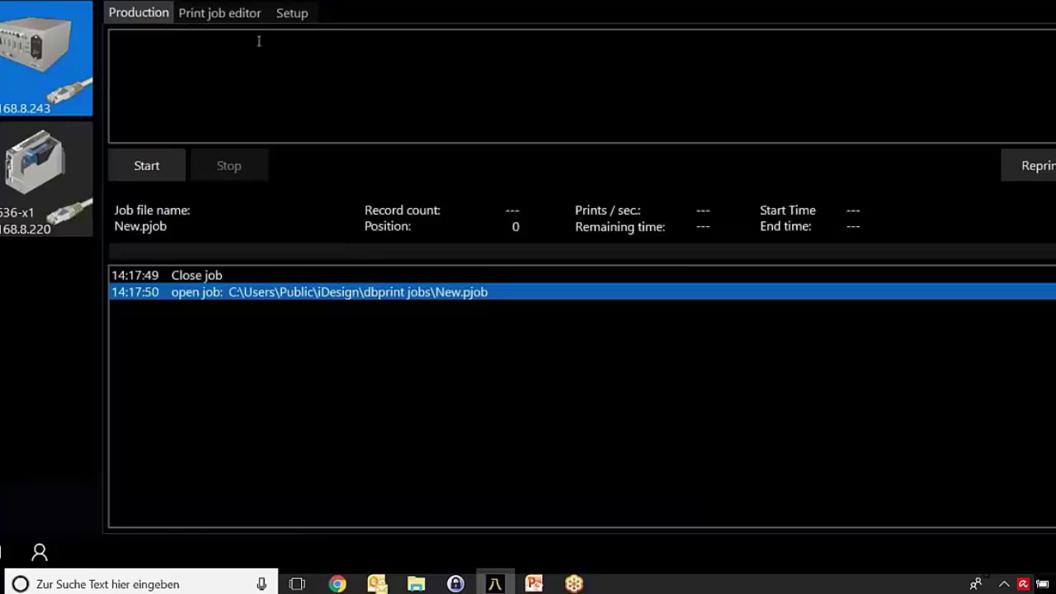
Enable Logging on DB Print's Setup page, then go to the print job editor
left_click(290, 19)
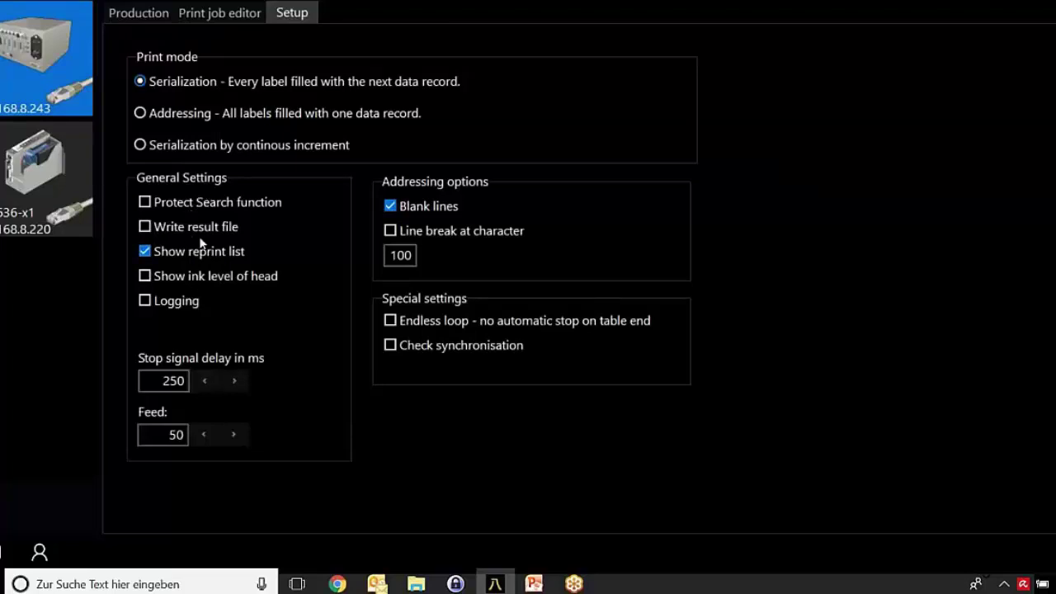
left_click(149, 303)
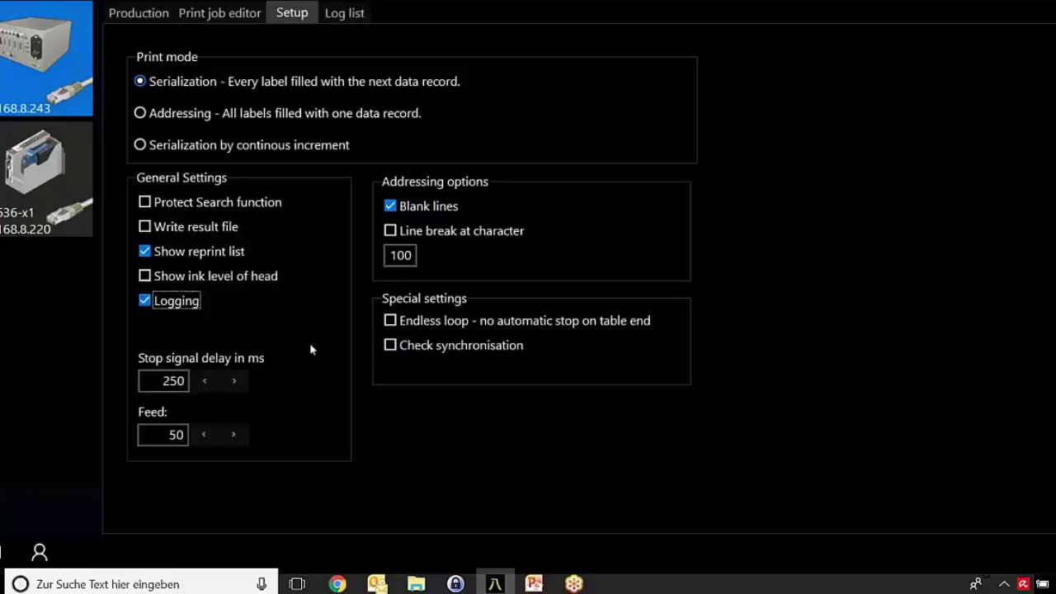
left_click(230, 16)
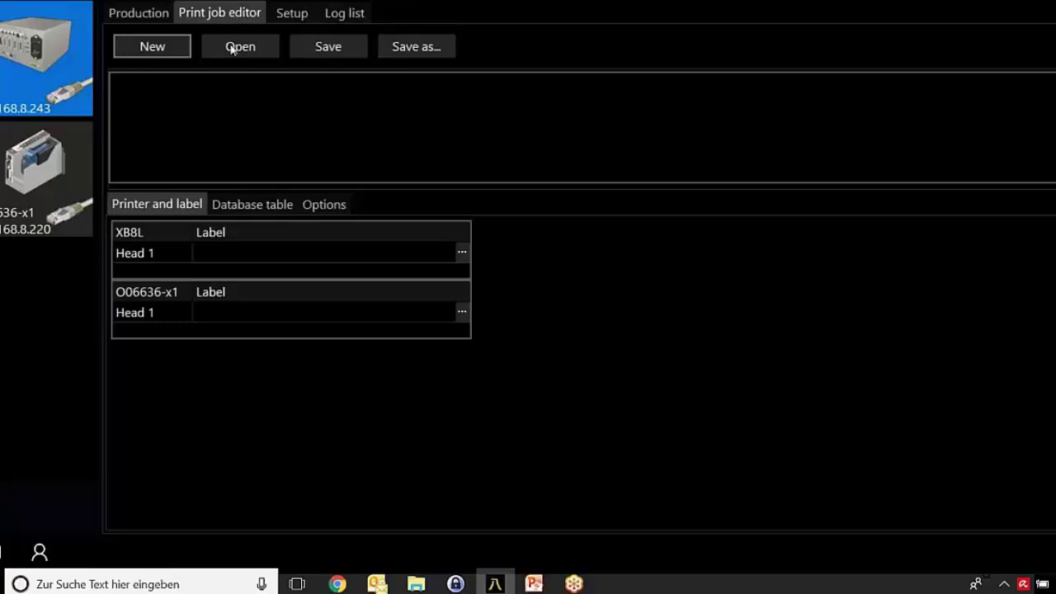
Load the label file serieller druck.00l onto XB8L Head 1
left_click(236, 45)
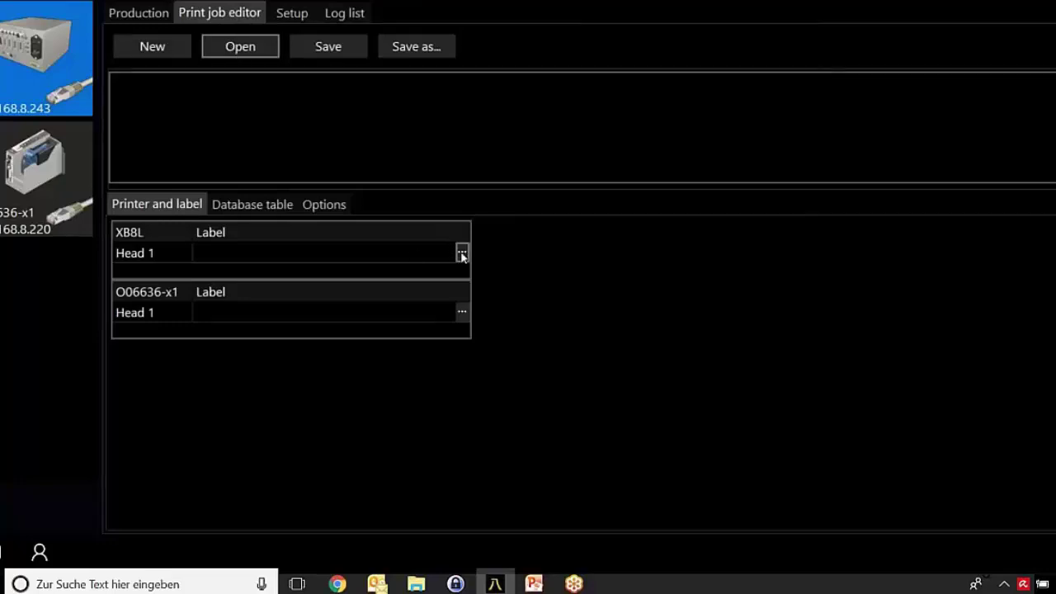
left_click(462, 253)
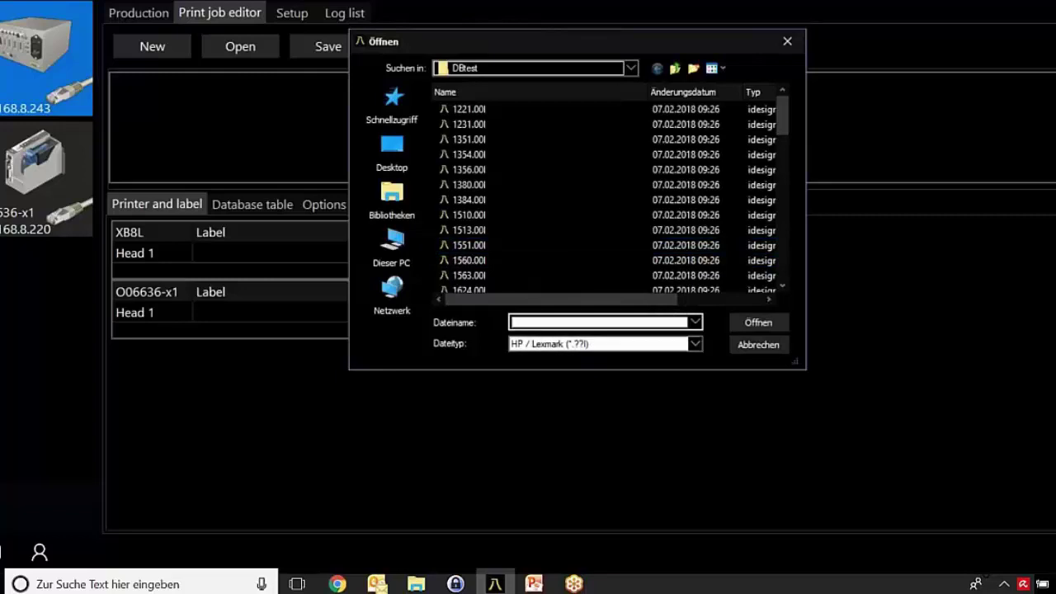
type("ser")
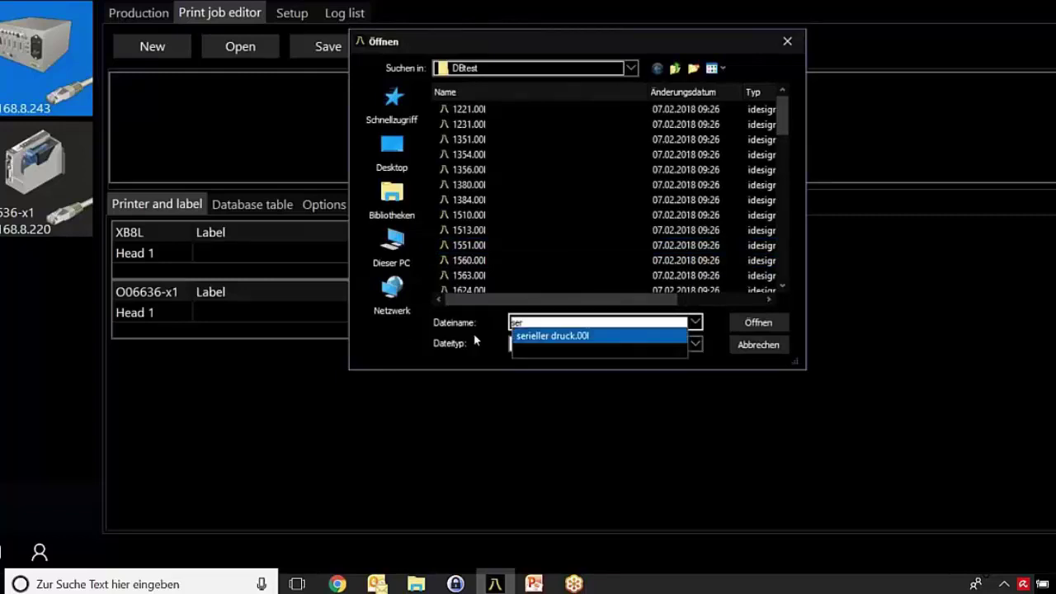
left_click(629, 336)
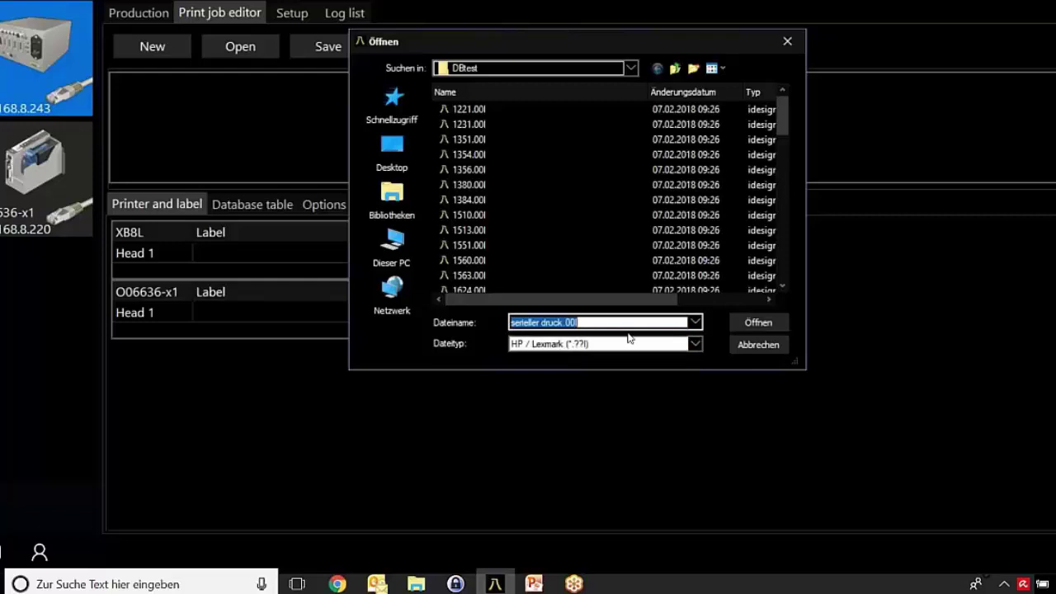
left_click(759, 321)
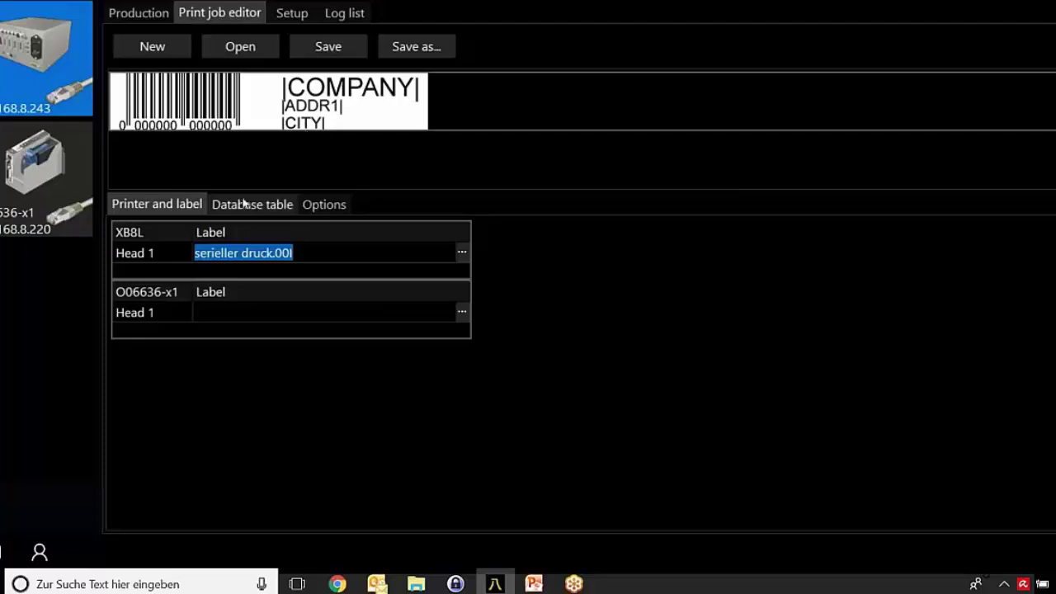
Link the taucher.xls customer file as the job's database table
left_click(245, 204)
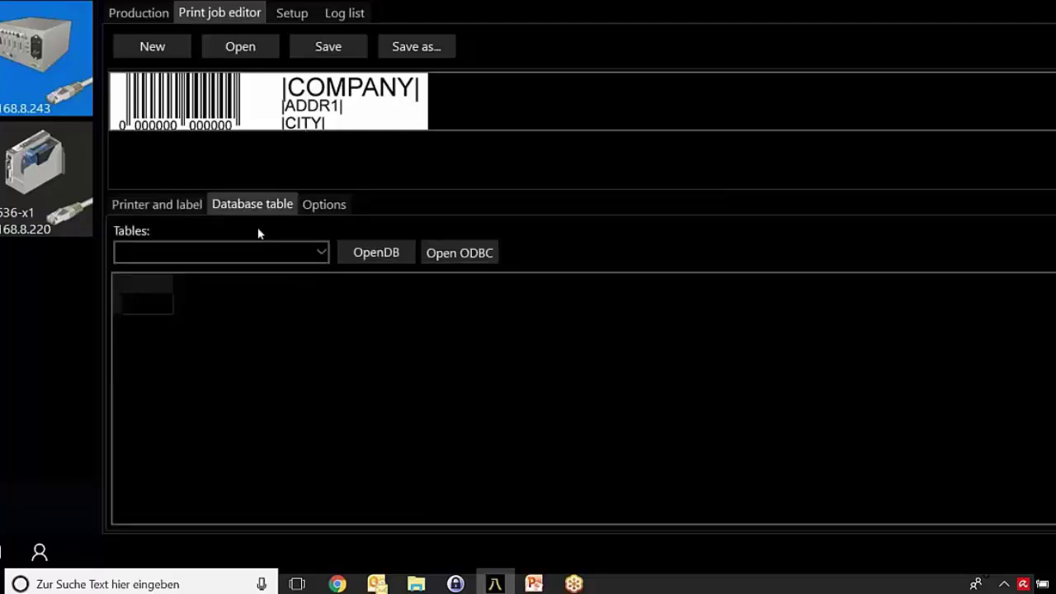
left_click(363, 254)
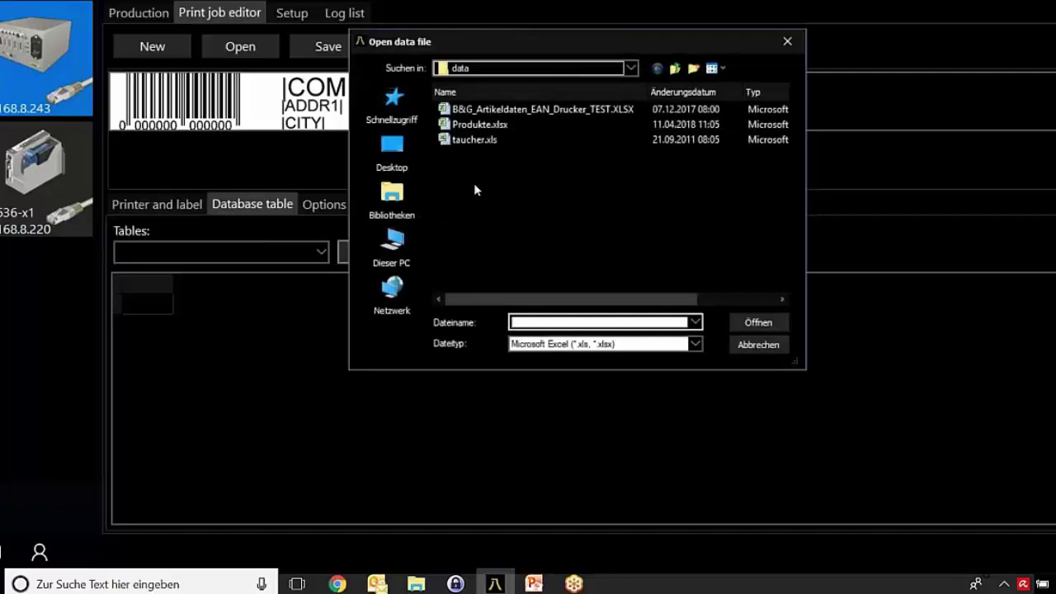
left_click(476, 140)
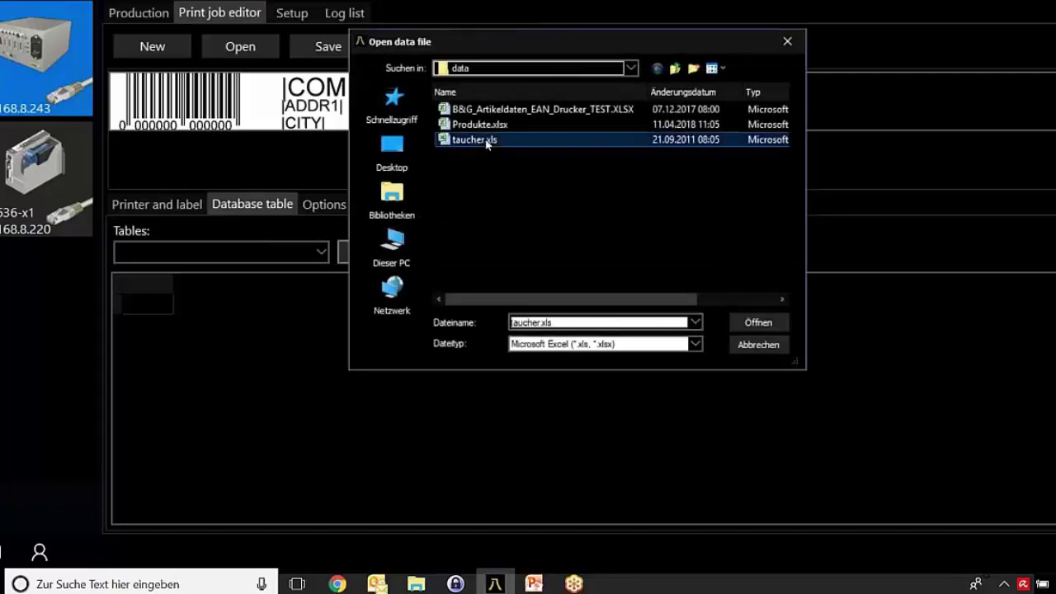
left_click(755, 324)
Review the loaded customer records, then save the job as test.pjob
left_click(221, 307)
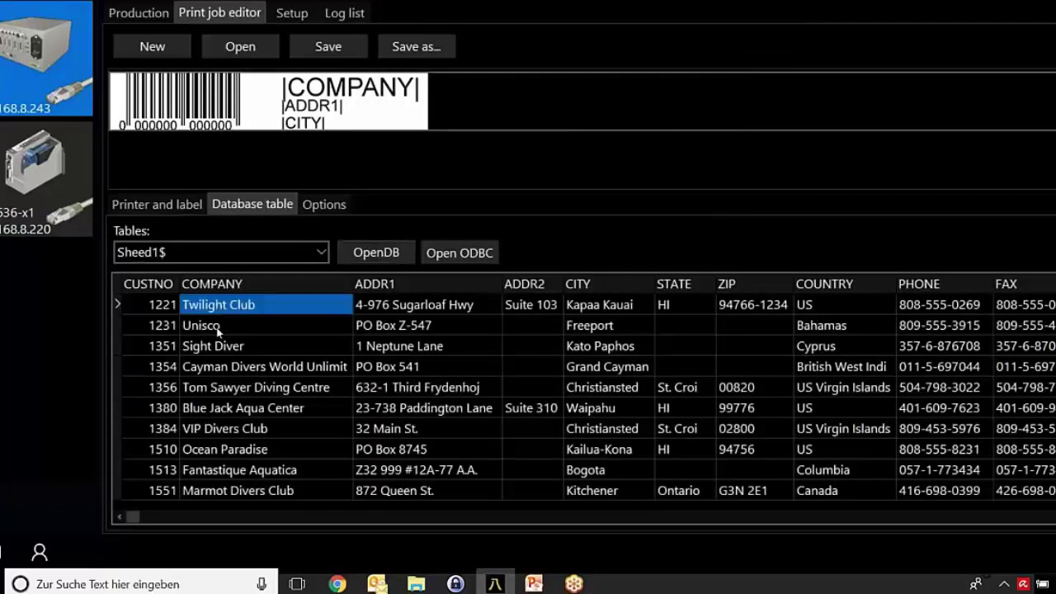
left_click(218, 327)
left_click(247, 428)
left_click(515, 385)
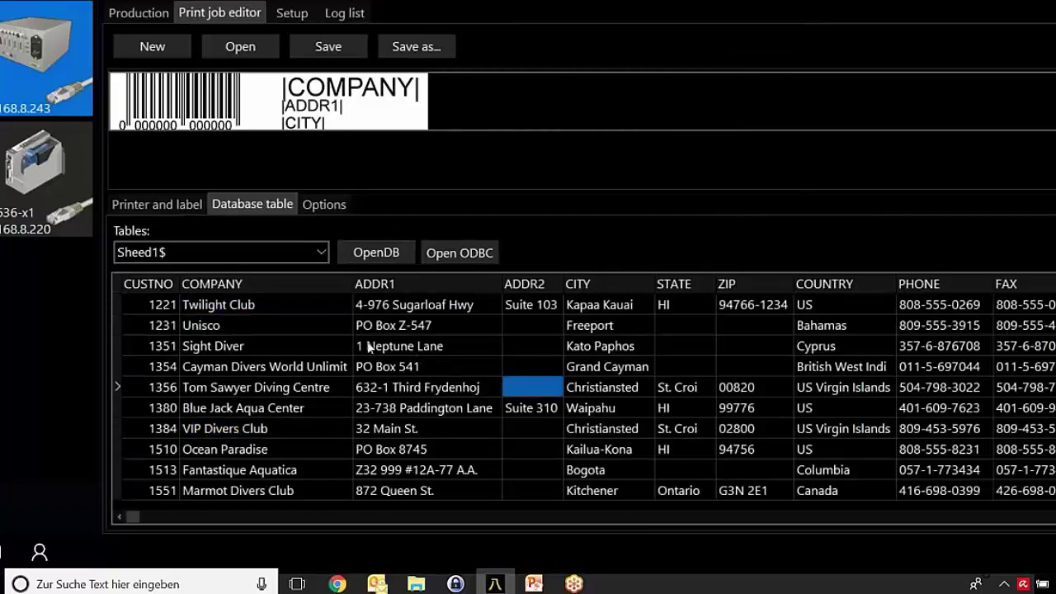
left_click(369, 347)
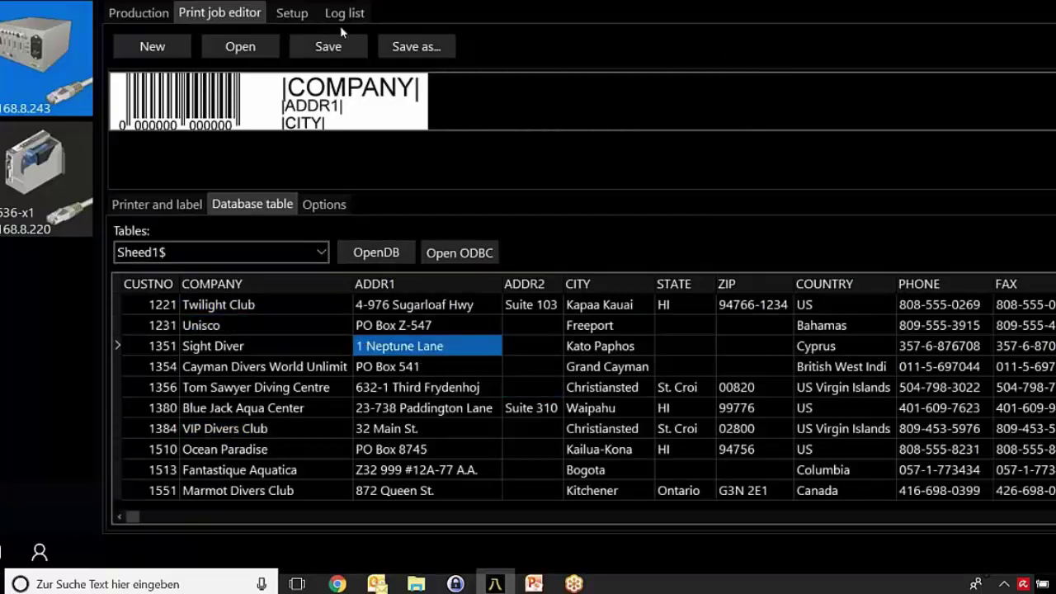
left_click(435, 46)
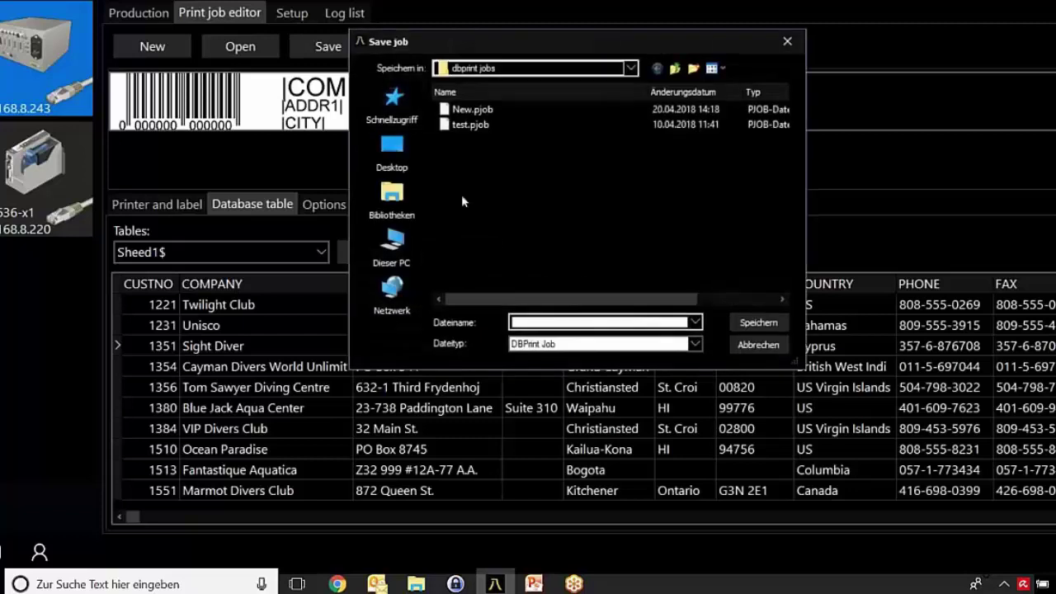
left_click(450, 126)
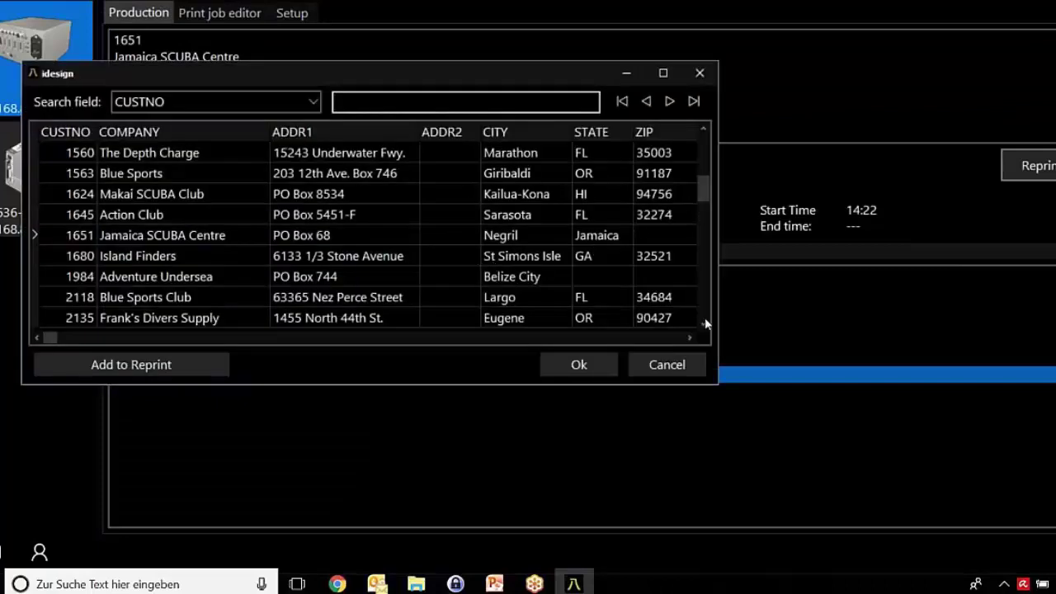
Scroll down through the customer records, then cancel the search, leaving 1563 Blue Sports current
left_click(704, 324)
left_click(704, 325)
left_click(703, 324)
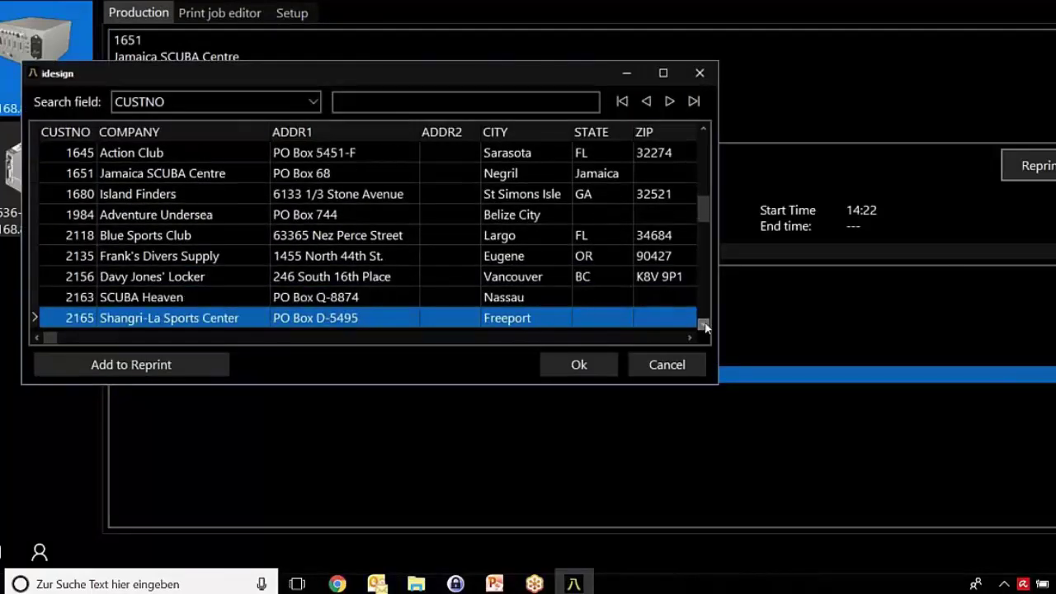
left_click(704, 324)
left_click(703, 324)
left_click(703, 325)
left_click(704, 324)
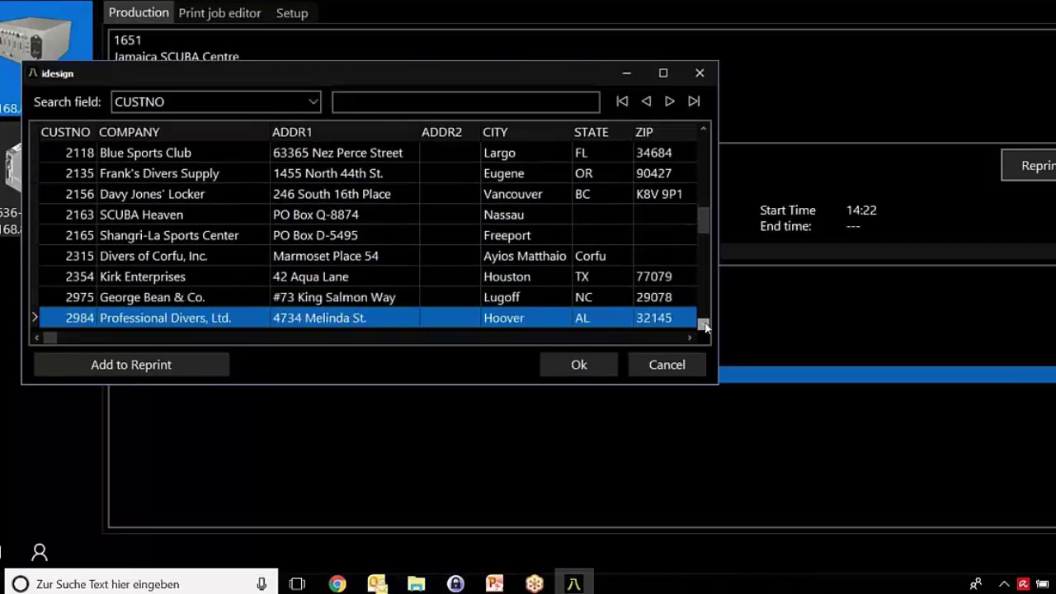
left_click(704, 324)
left_click(704, 324)
left_click(703, 324)
left_click(704, 324)
left_click(703, 324)
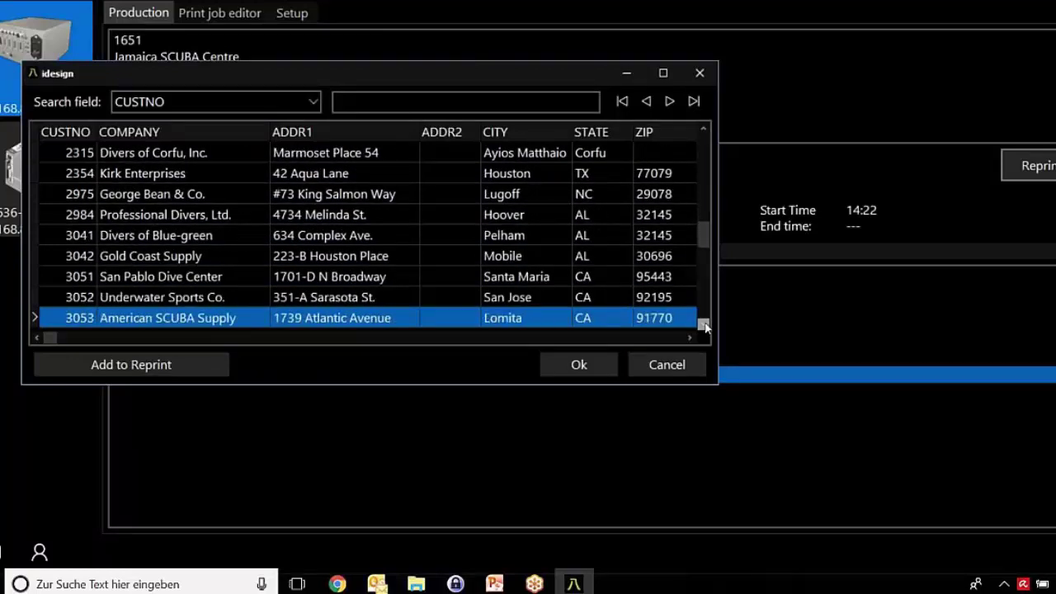
left_click(704, 325)
left_click(703, 324)
left_click(704, 324)
left_click(704, 324)
left_click(703, 324)
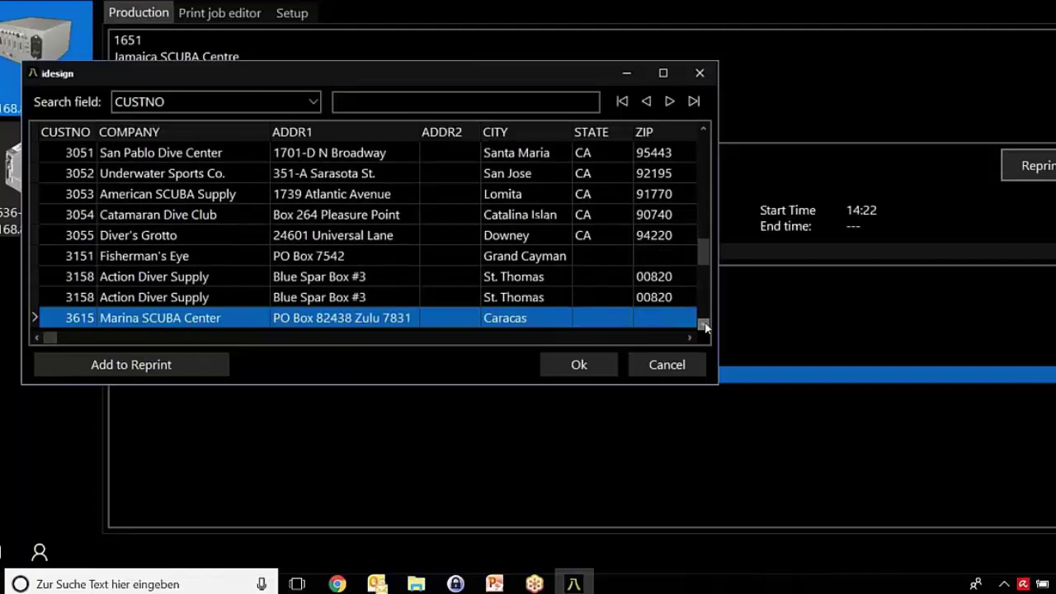
left_click(704, 324)
left_click(704, 324)
left_click(703, 325)
left_click(704, 325)
key("Down")
key("Down")
key("Down")
key("Down")
key("Down")
key("Down")
key("Down")
key("Down")
key("Down")
key("Down")
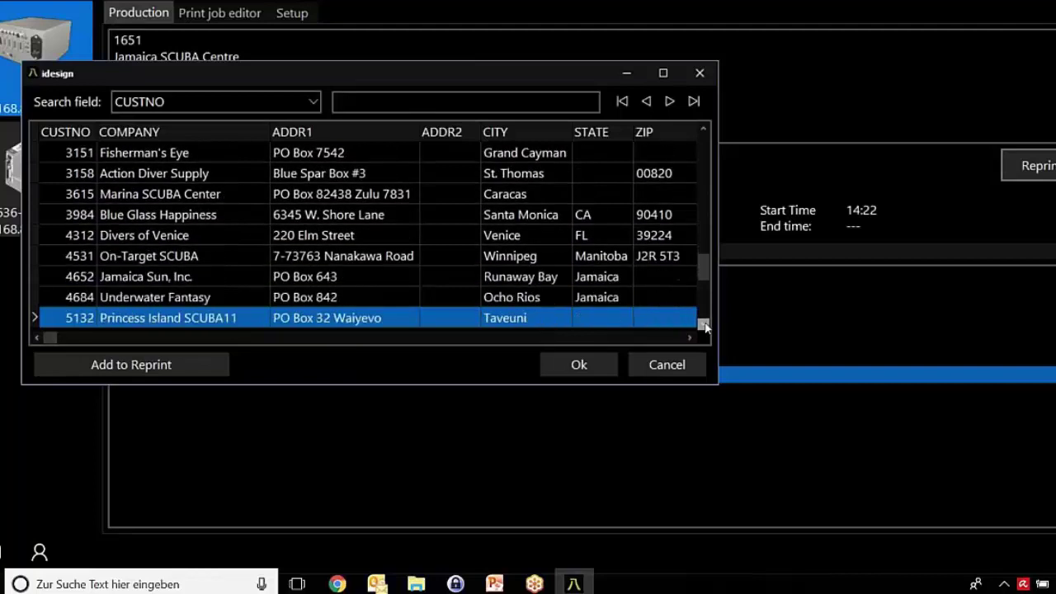
left_click(703, 324)
left_click(704, 324)
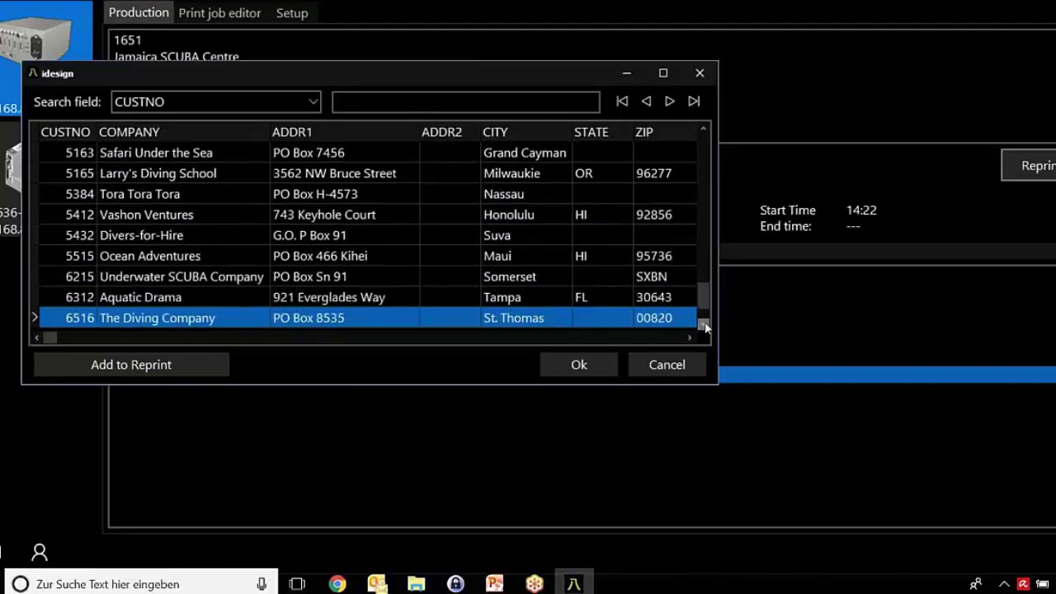
left_click(704, 325)
left_click(704, 324)
left_click(704, 324)
left_click(661, 373)
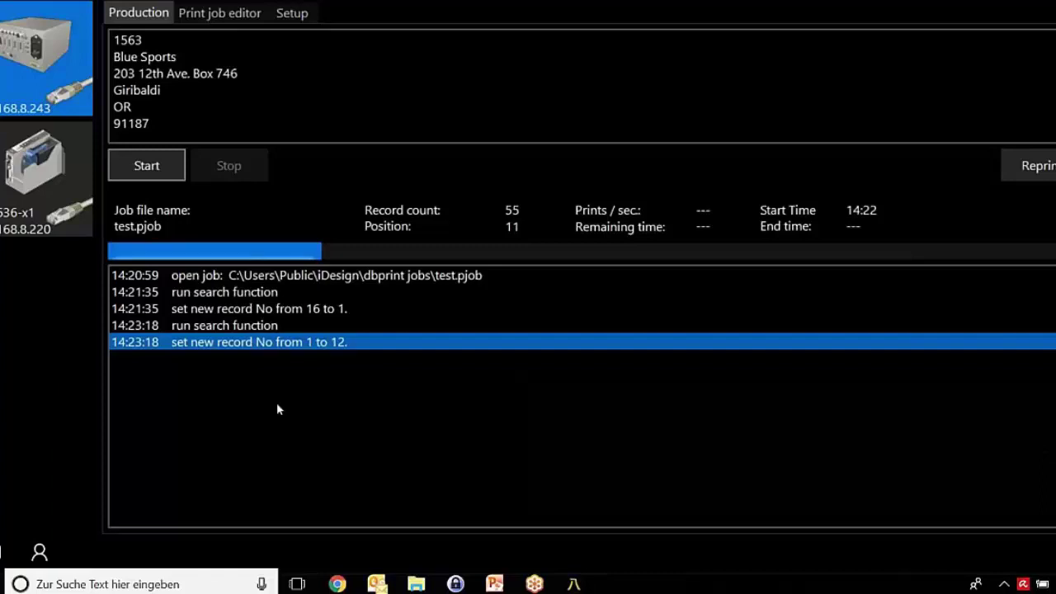
Search customer numbers for 16 and confirm 1651 Jamaica SCUBA Centre as the next record
left_click(1038, 165)
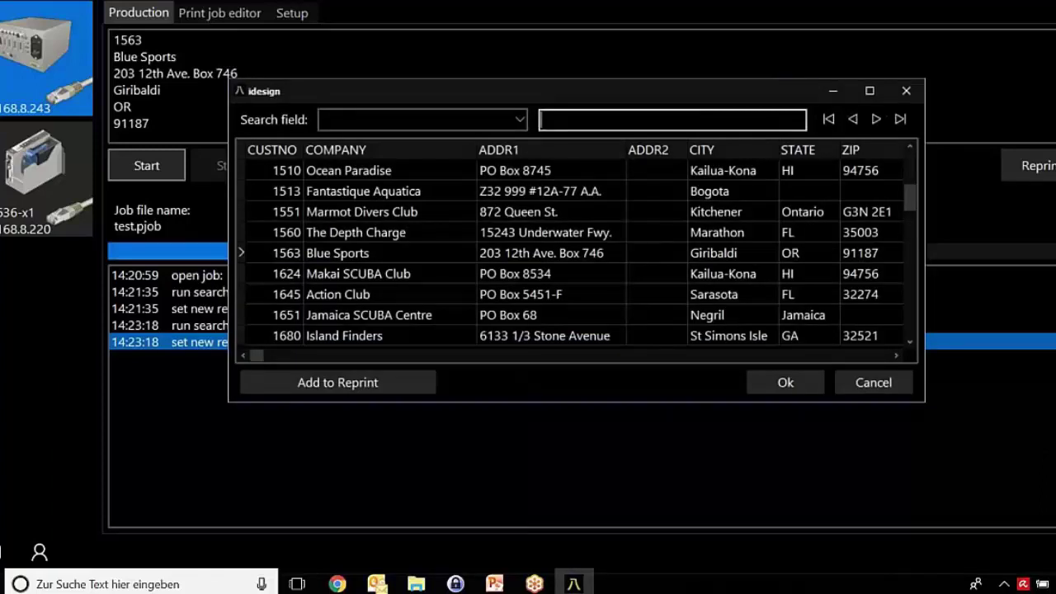
left_click_drag(621, 82, 415, 69)
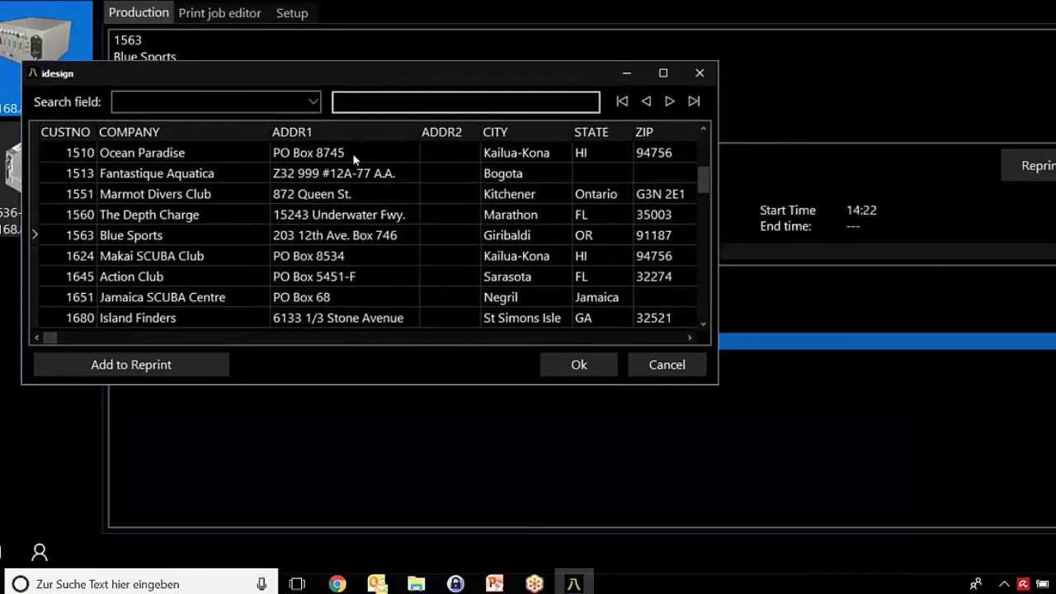
left_click(375, 104)
type("1")
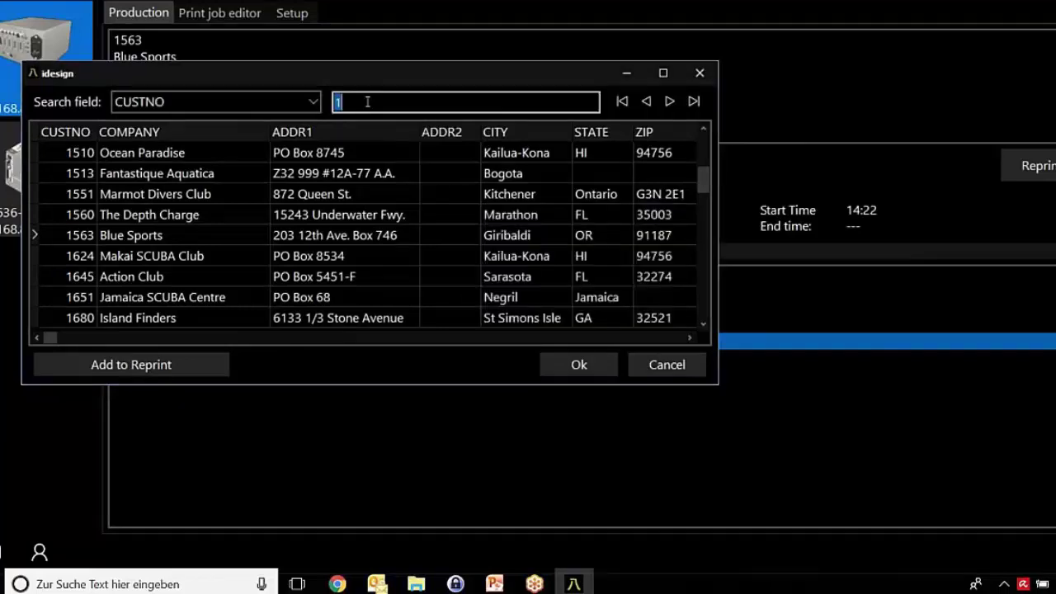
type("7")
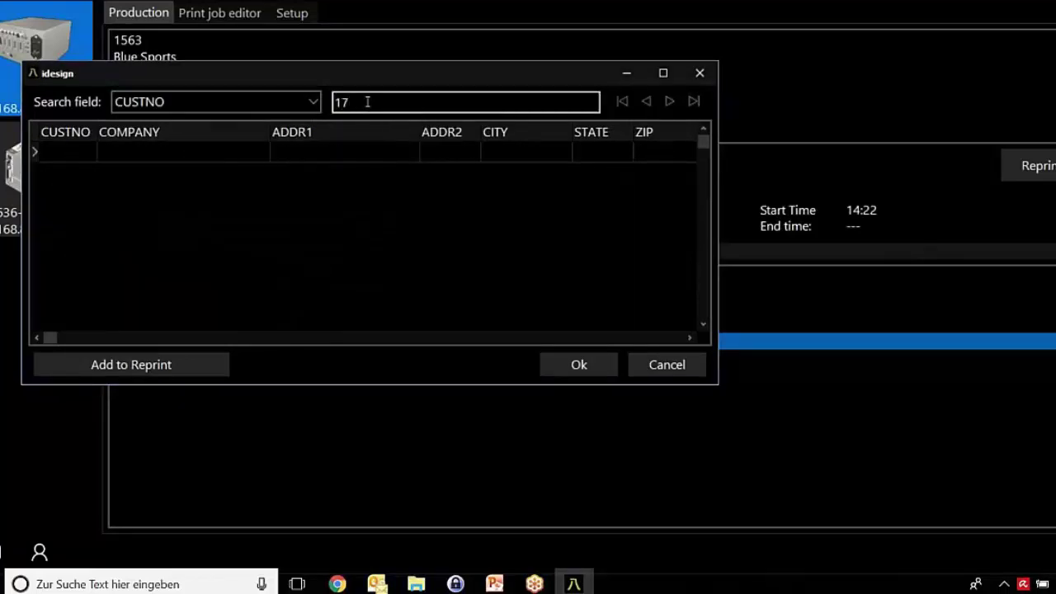
key("BackSpace")
type("6")
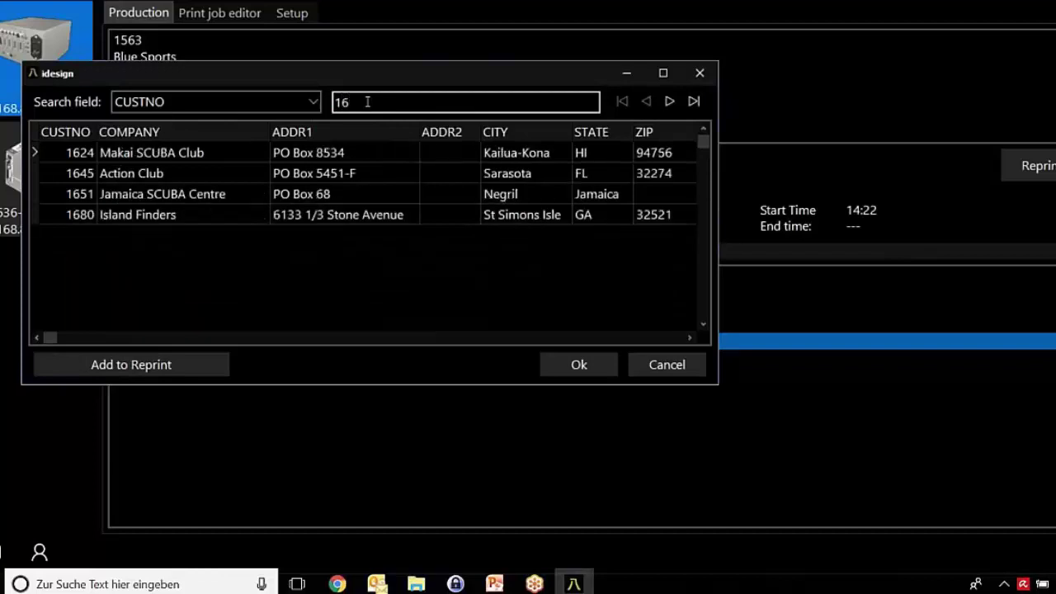
left_click(88, 176)
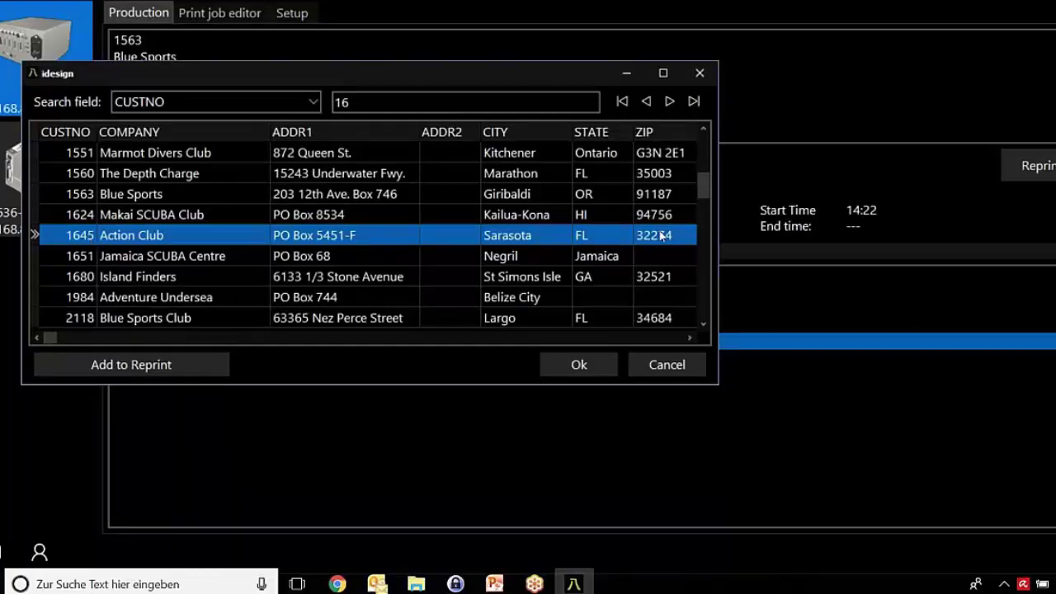
left_click(182, 262)
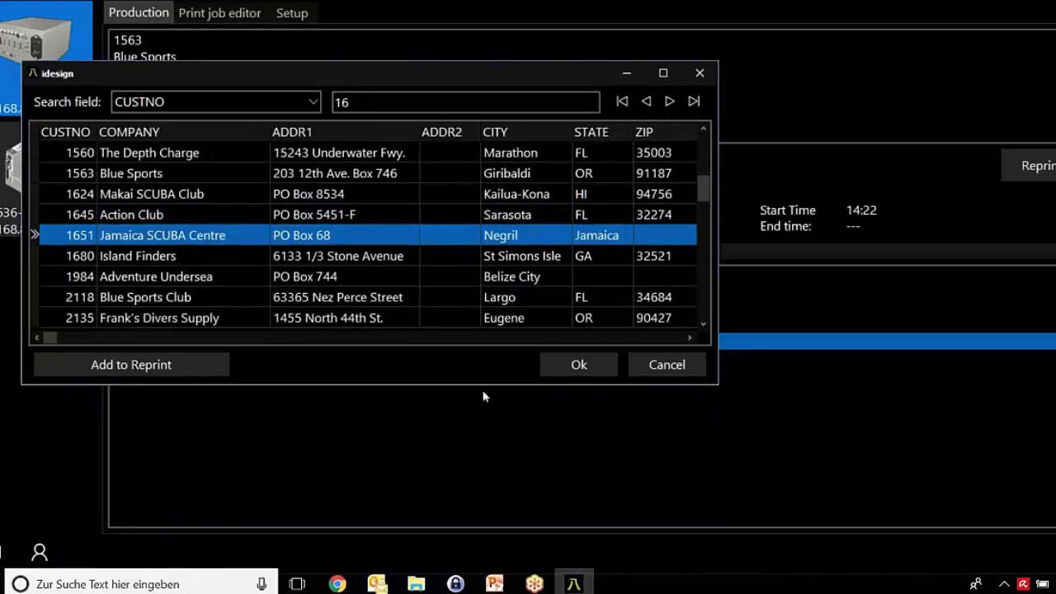
left_click(551, 365)
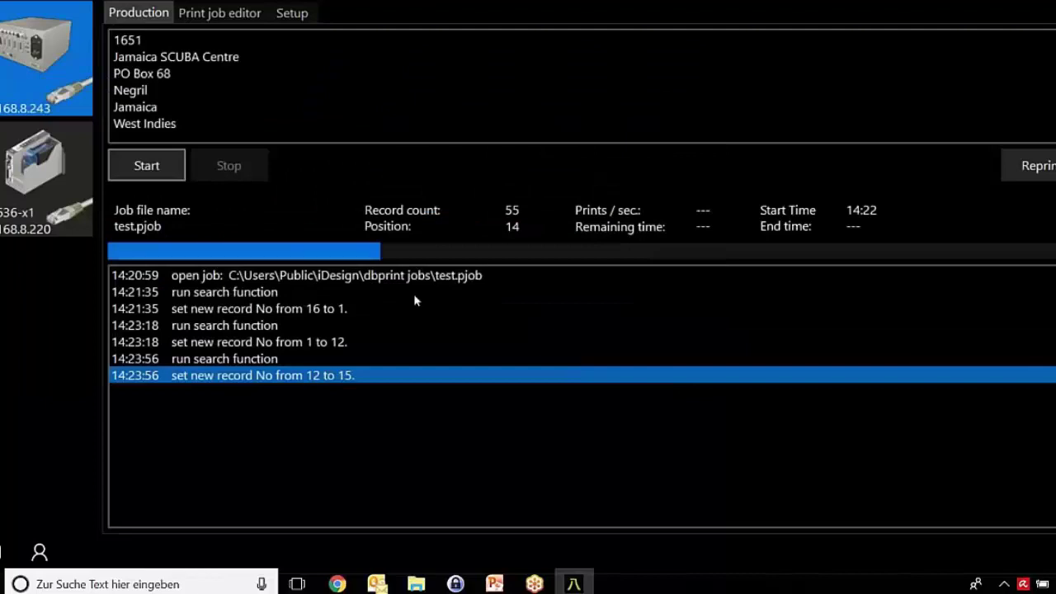